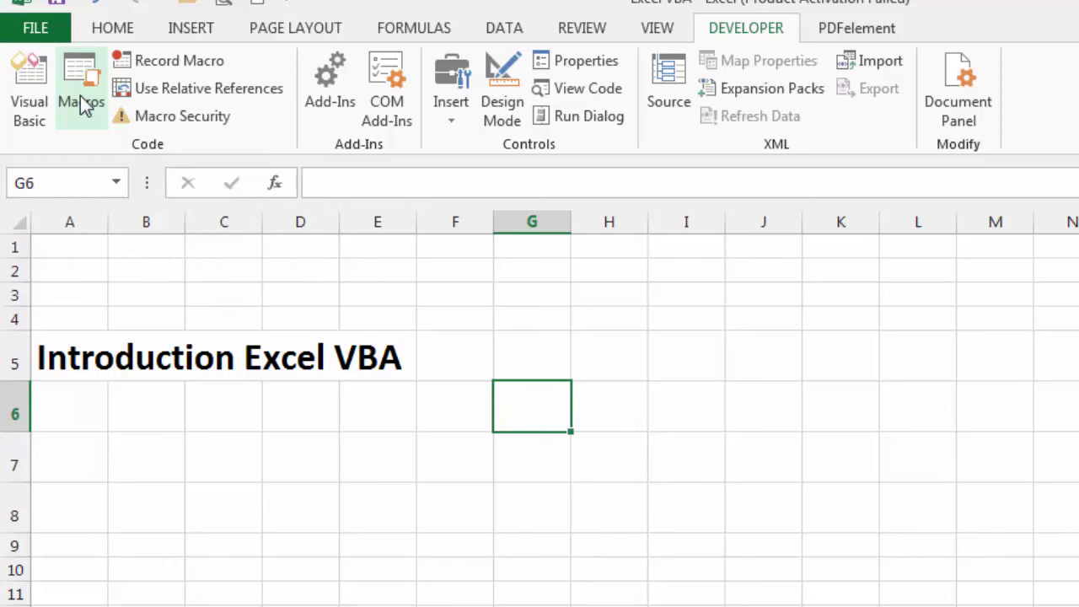
- Insert a new Module1 into the workbook's VBA project and enlarge its code window
left_click(35, 89)
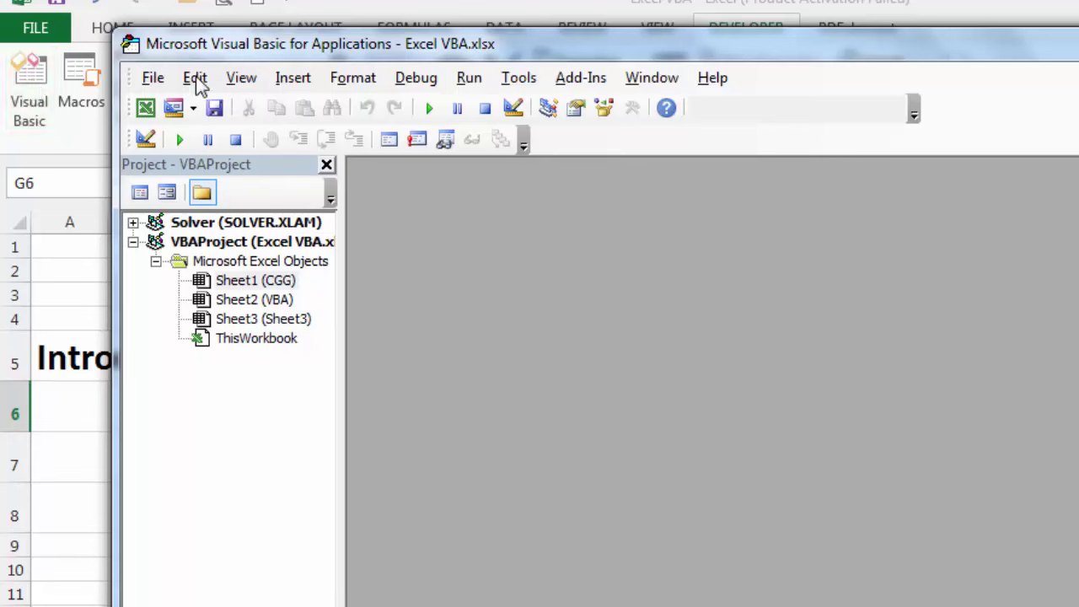
left_click(283, 84)
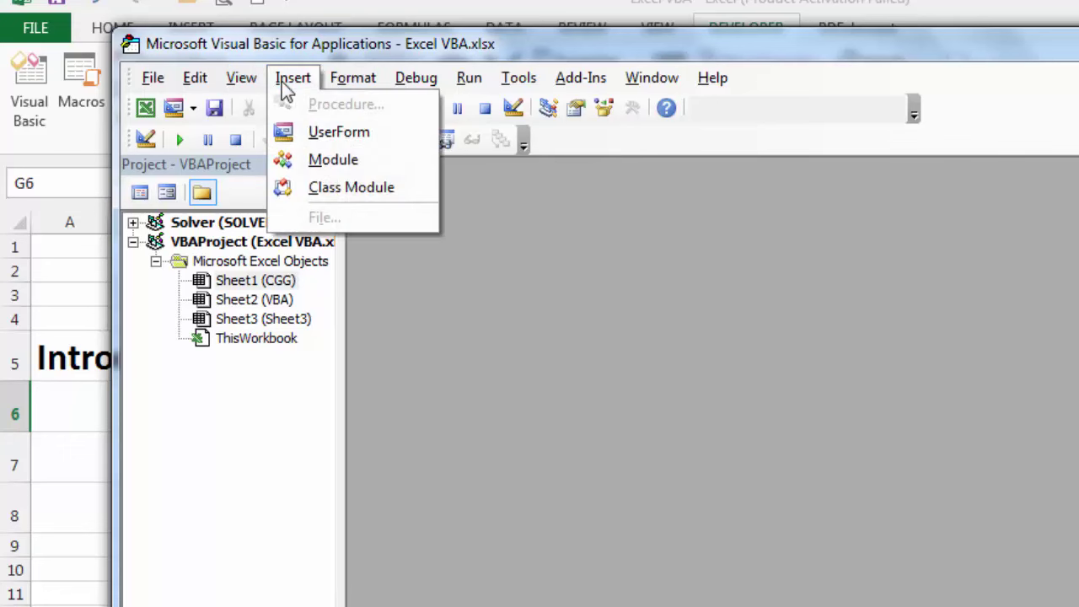
left_click(320, 164)
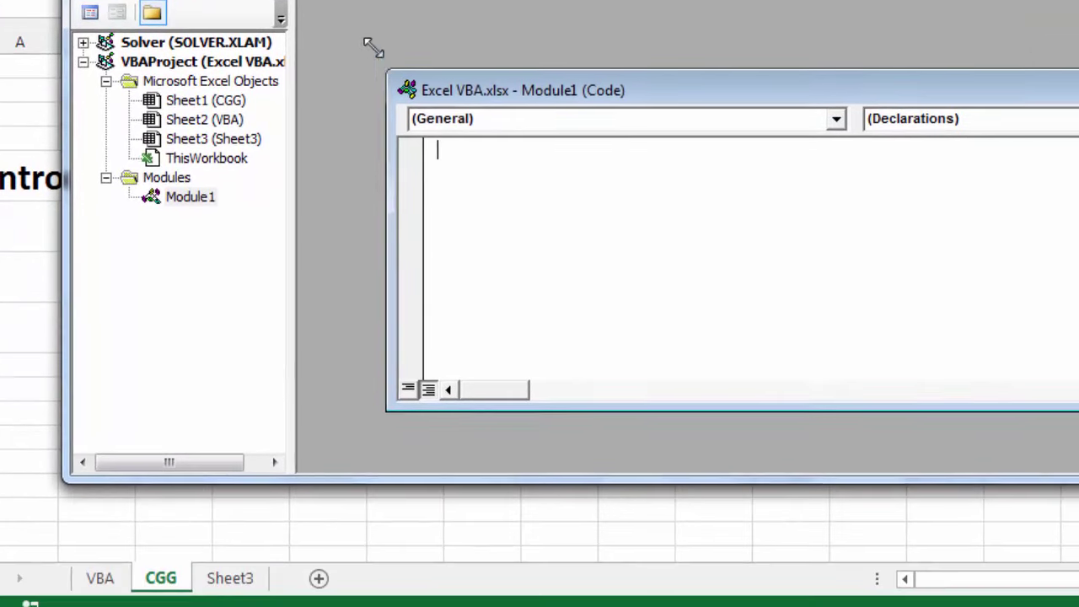
left_click_drag(372, 48, 295, 0)
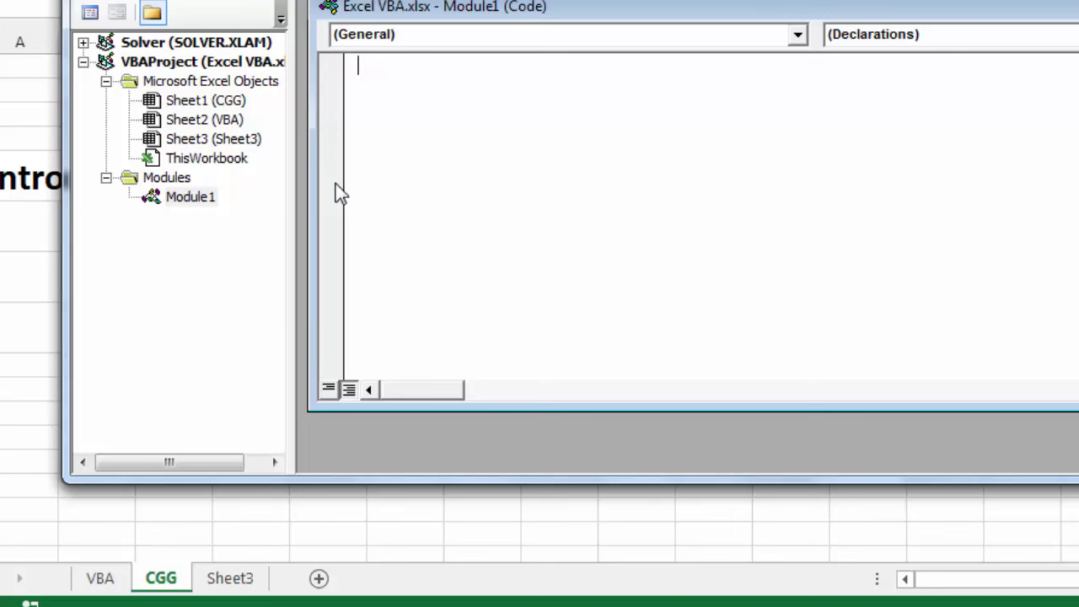
- Declare Sub test_vba(), replacing the slash that caused a compile error with an underscore, and add blank body lines
type("sub")
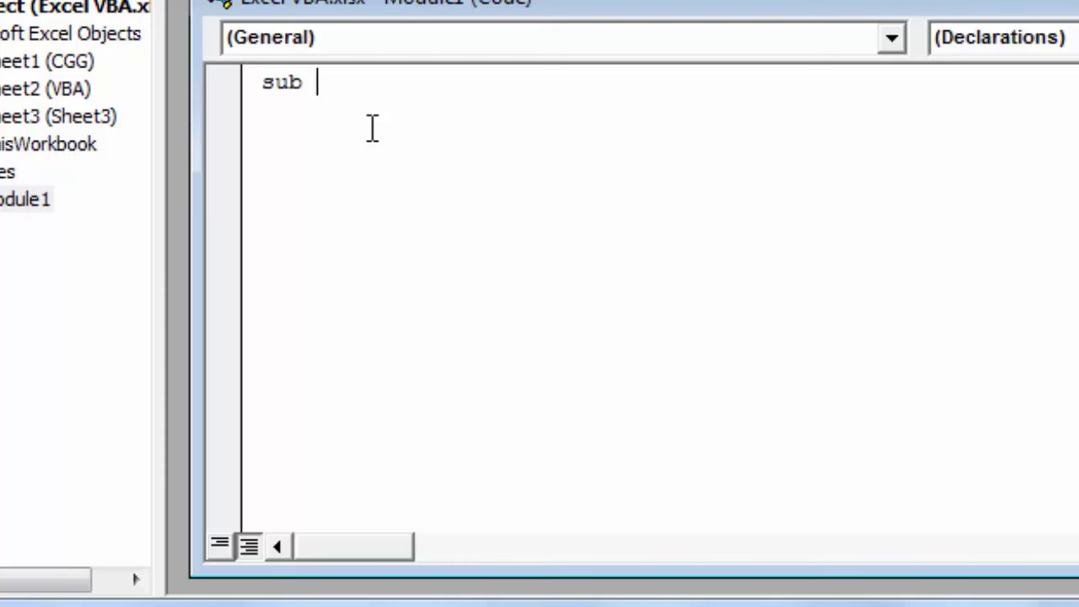
type("text")
key("BackSpace")
key("BackSpace")
type("st")
type("/")
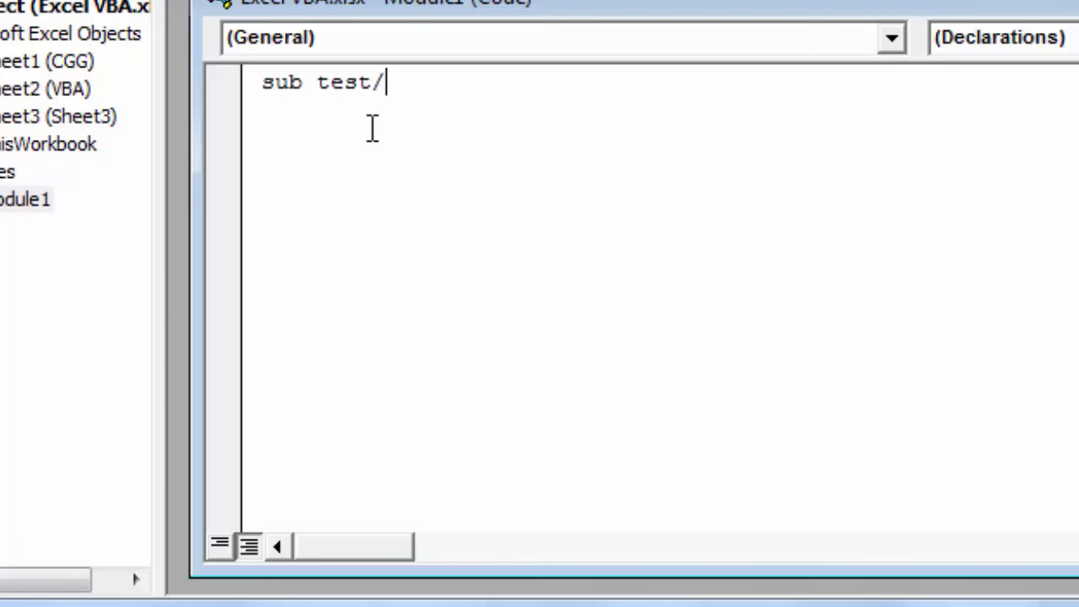
type("vba()")
key("Return")
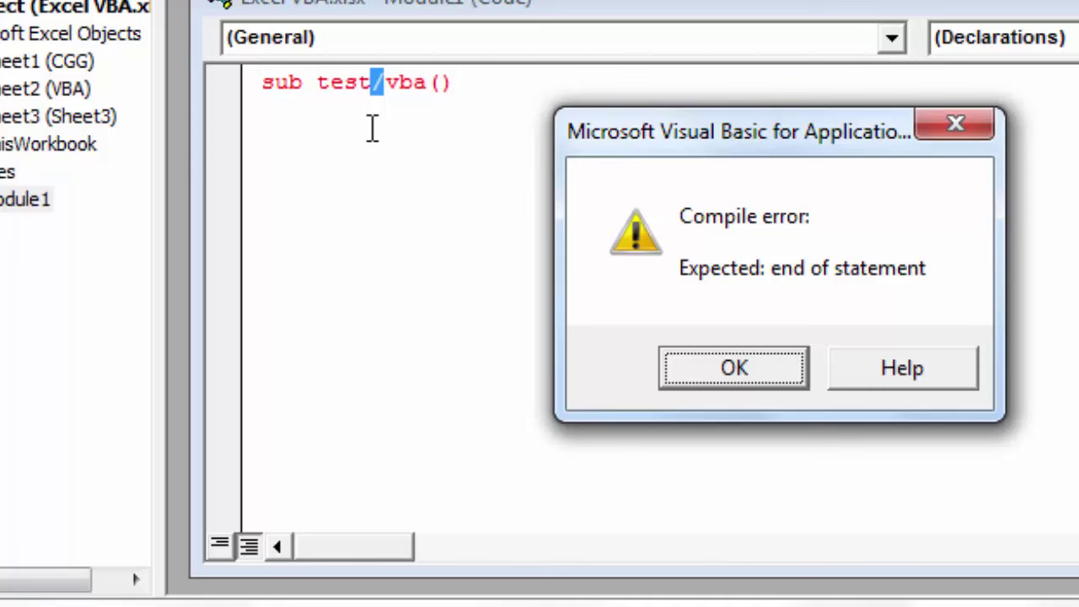
key("Return")
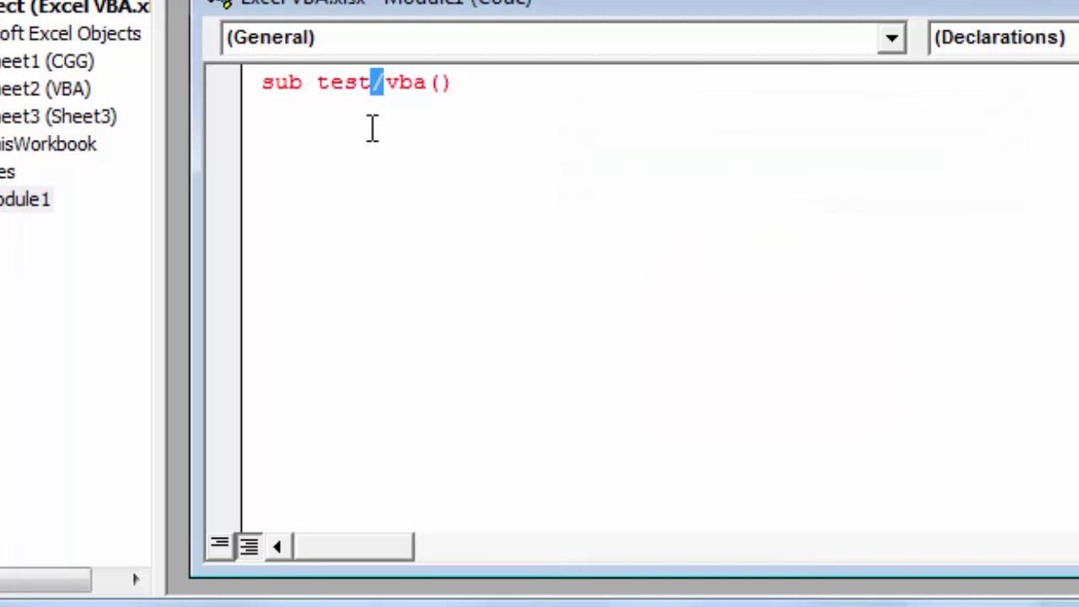
type("_")
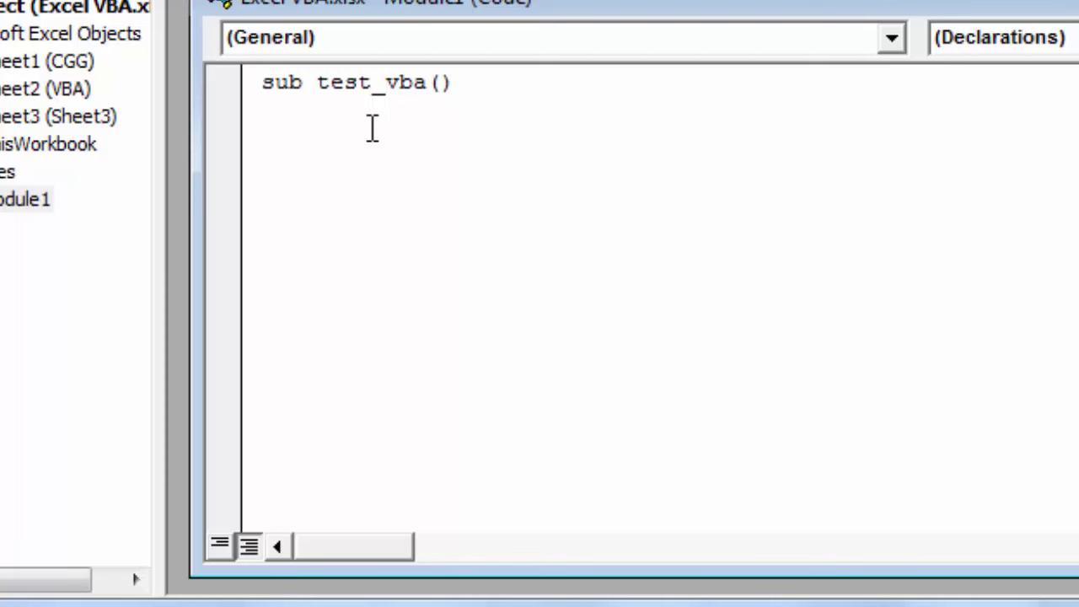
key("Return")
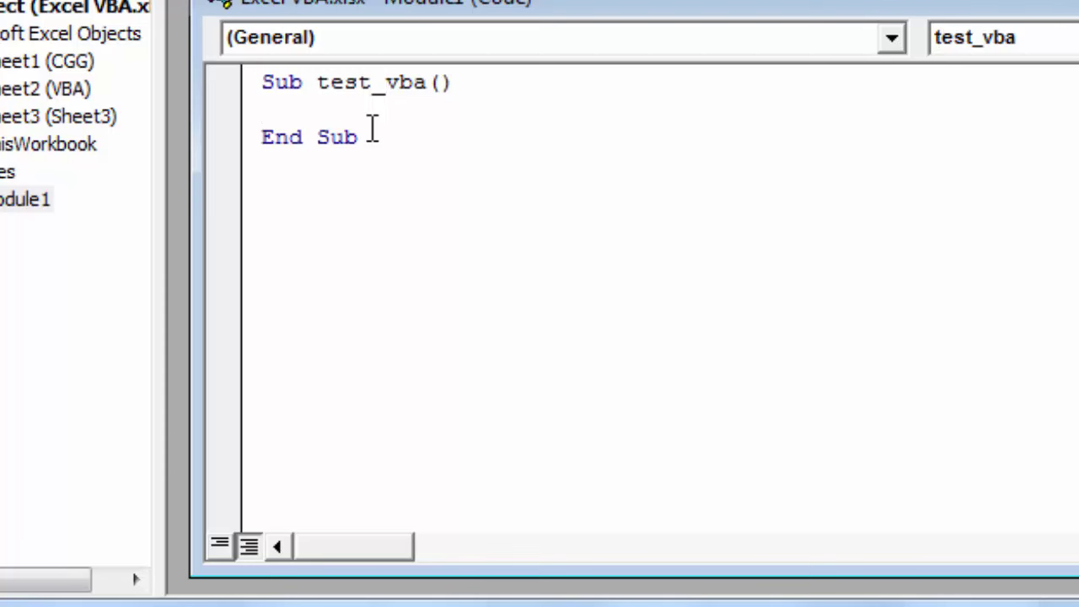
key("Return")
key("Return")
key("Return")
key("Return")
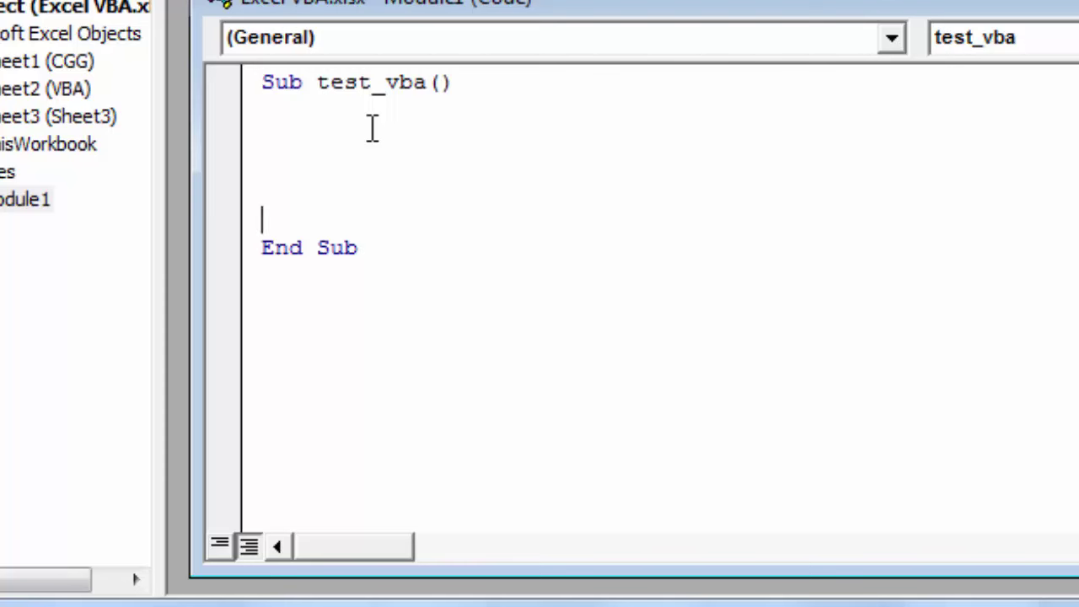
key("Up")
key("Up")
key("Up")
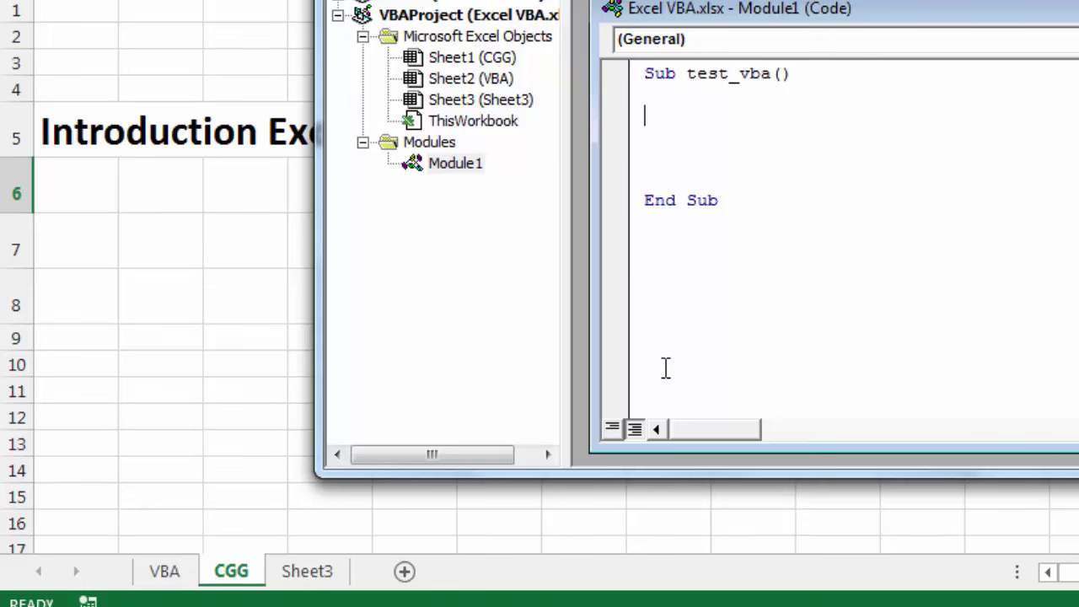
- Write the two statements Sheets("vba").Select and Range("b2").Select inside test_vba
type("sheets")
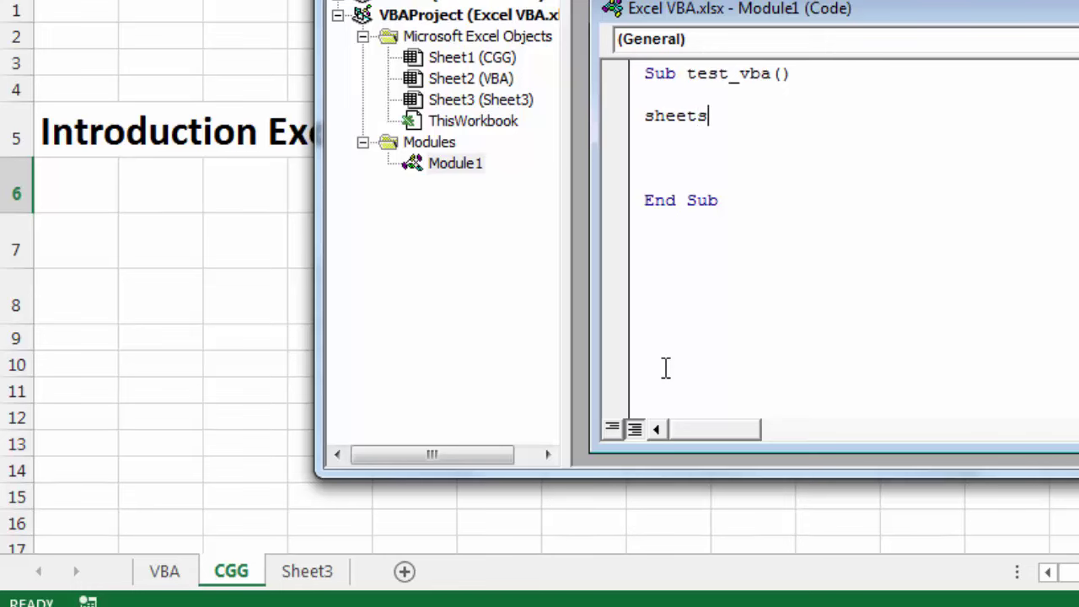
type("(\"vba")
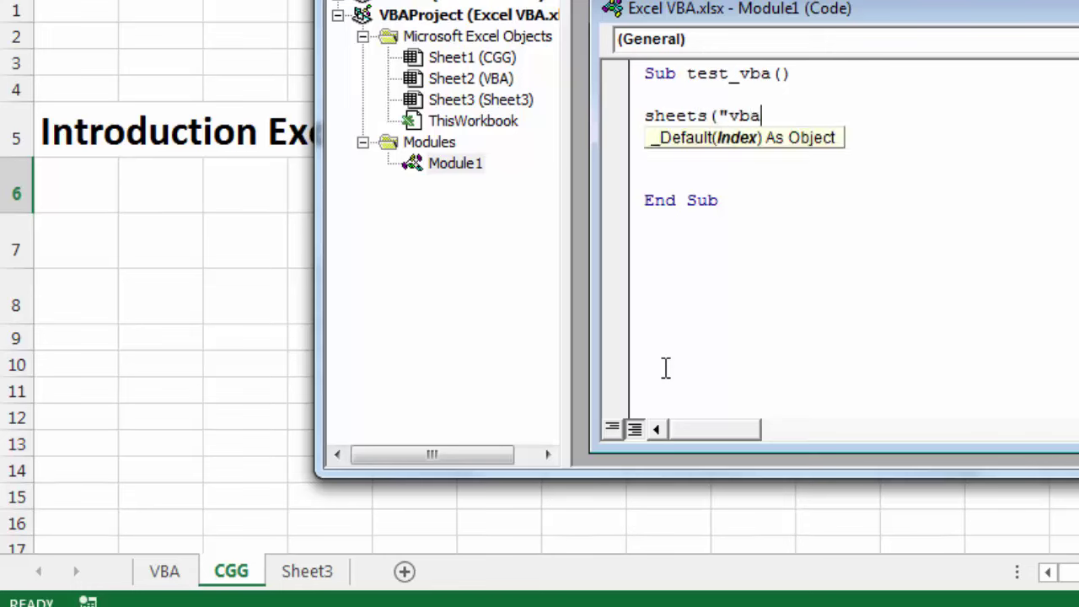
type("\").")
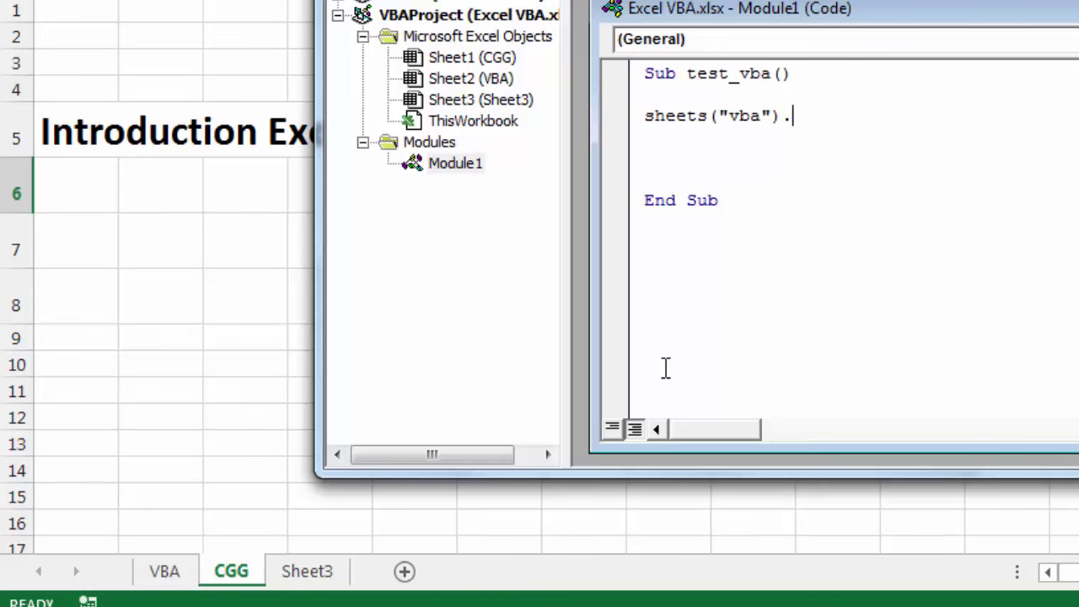
type("select")
key("Return")
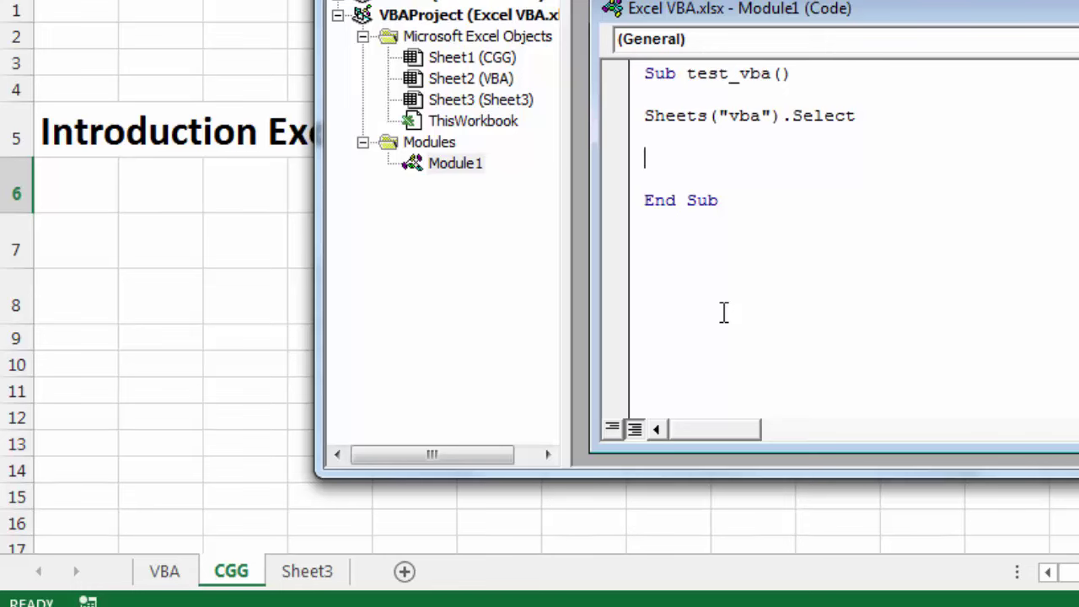
type("ra")
type("nge")
type("(\"b2")
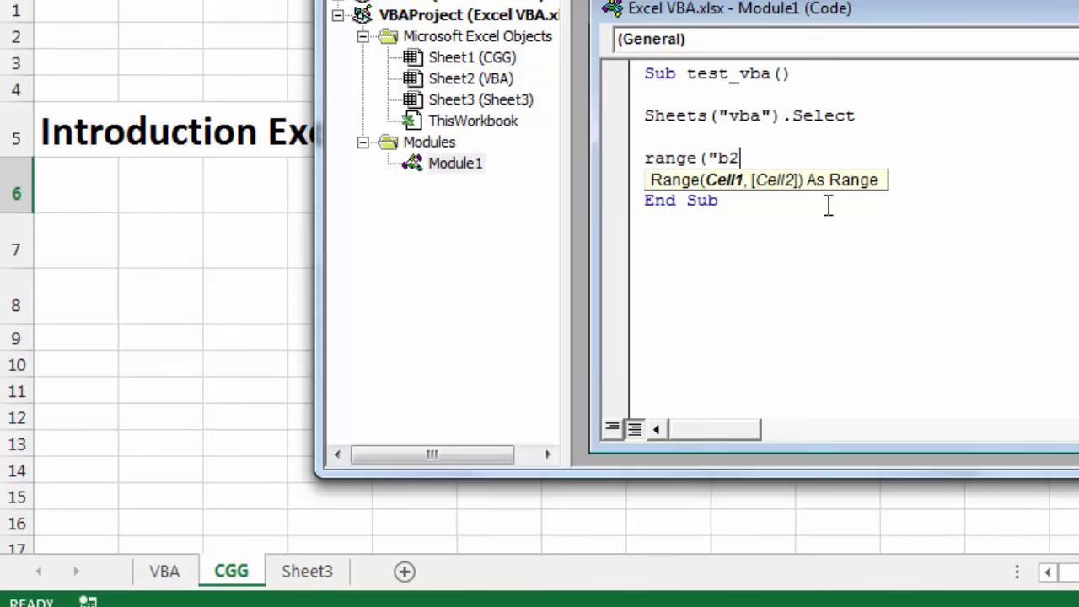
type("\"")
type(").seldect")
key("Return")
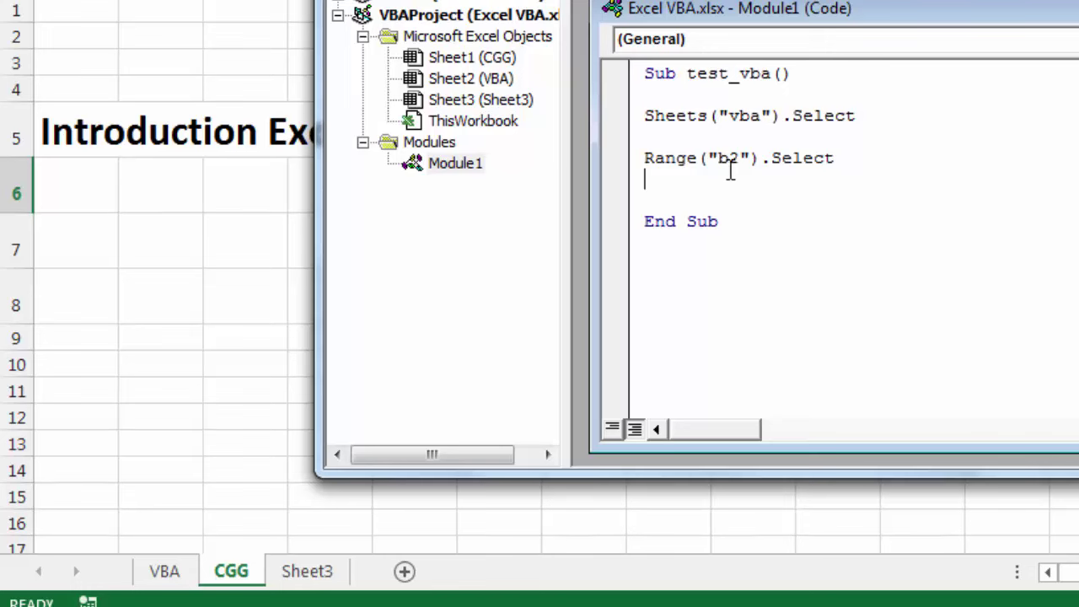
- Insert Sheets("sheet1").Select between the vba sheet line and the B2 line
left_click(689, 137)
type("sheets")
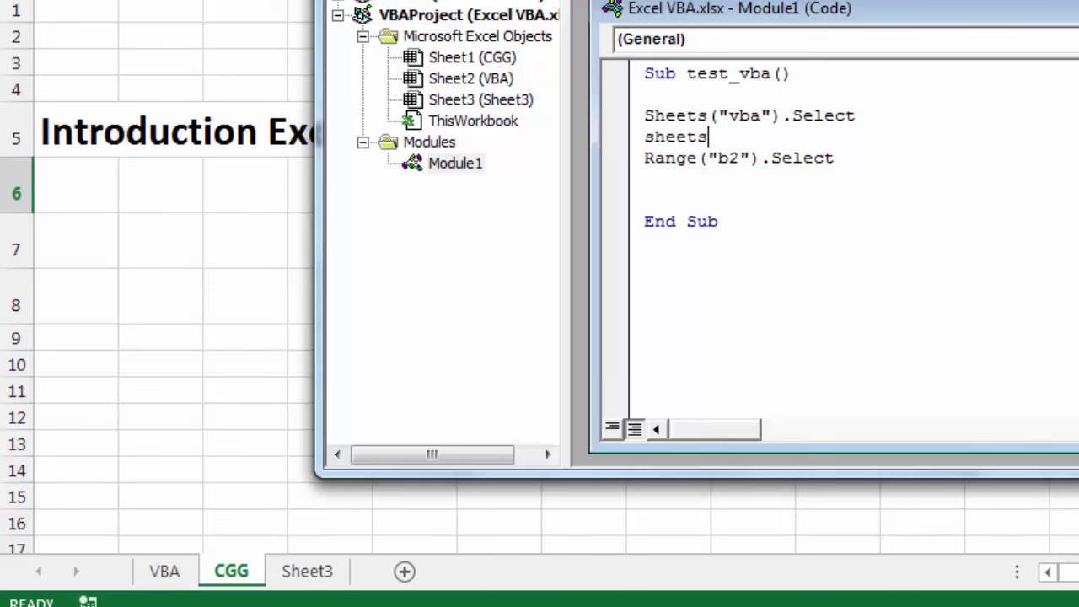
type("(\"sheet")
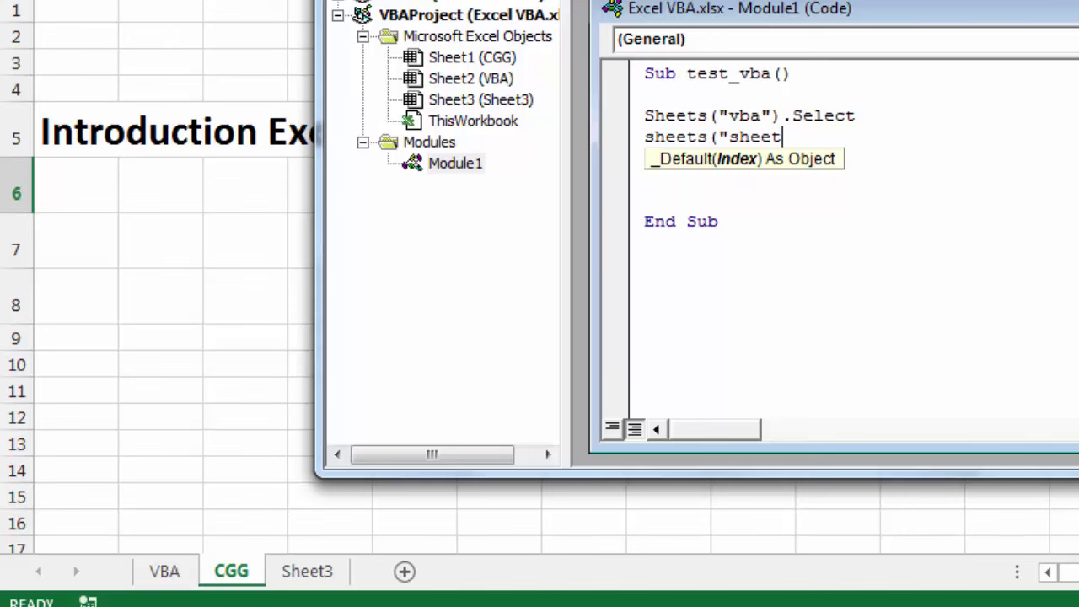
type("1\").select")
left_click(834, 158)
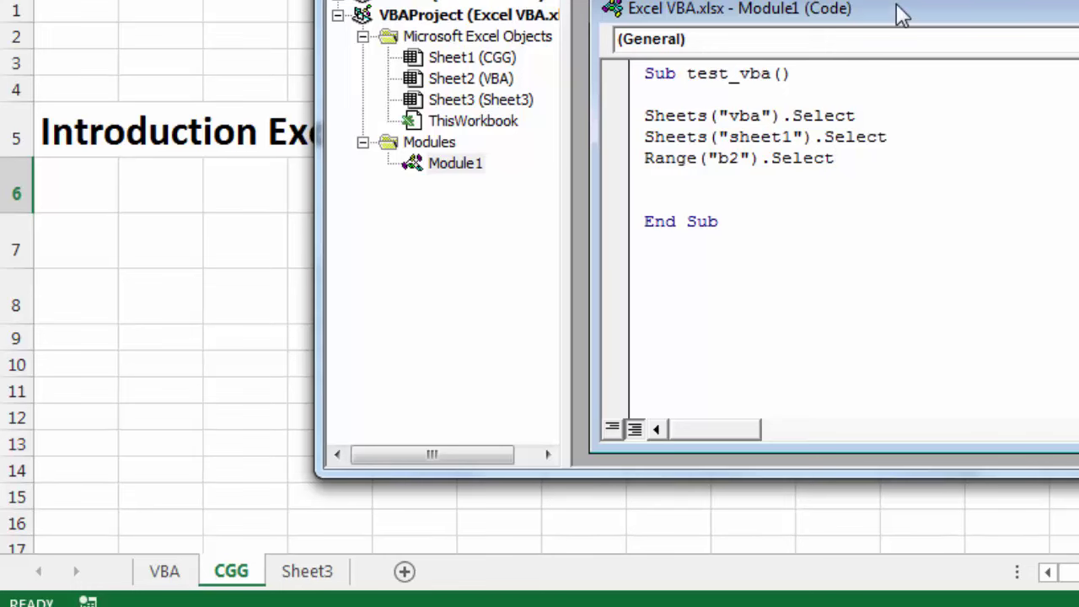
left_click_drag(899, 15, 926, 0)
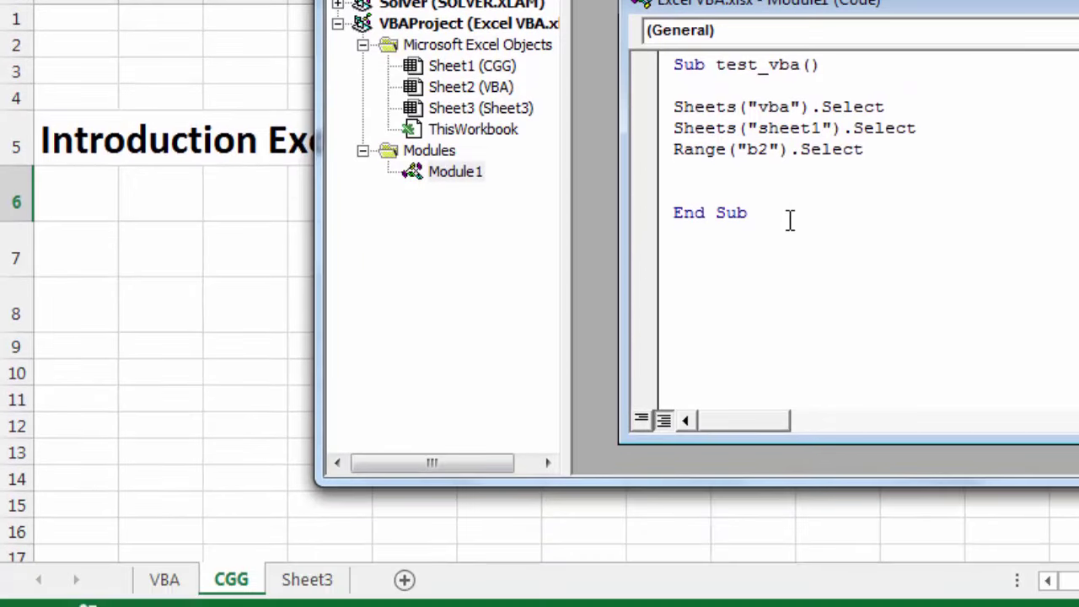
- Step through test_vba with F8 until the sheet1 line raises Run-time error '9', then end the run
key("F8")
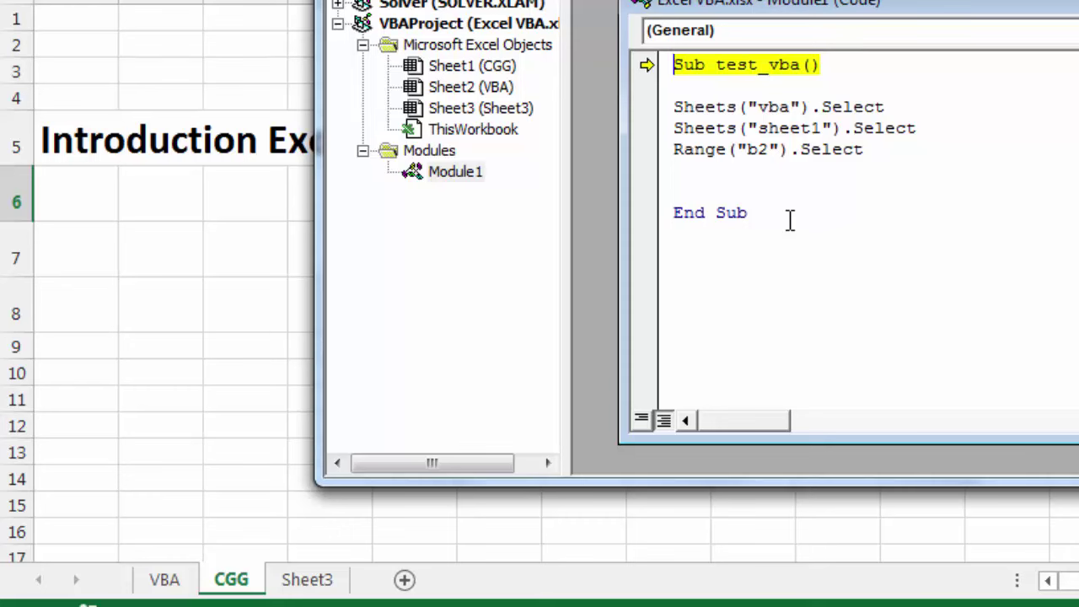
key("F8")
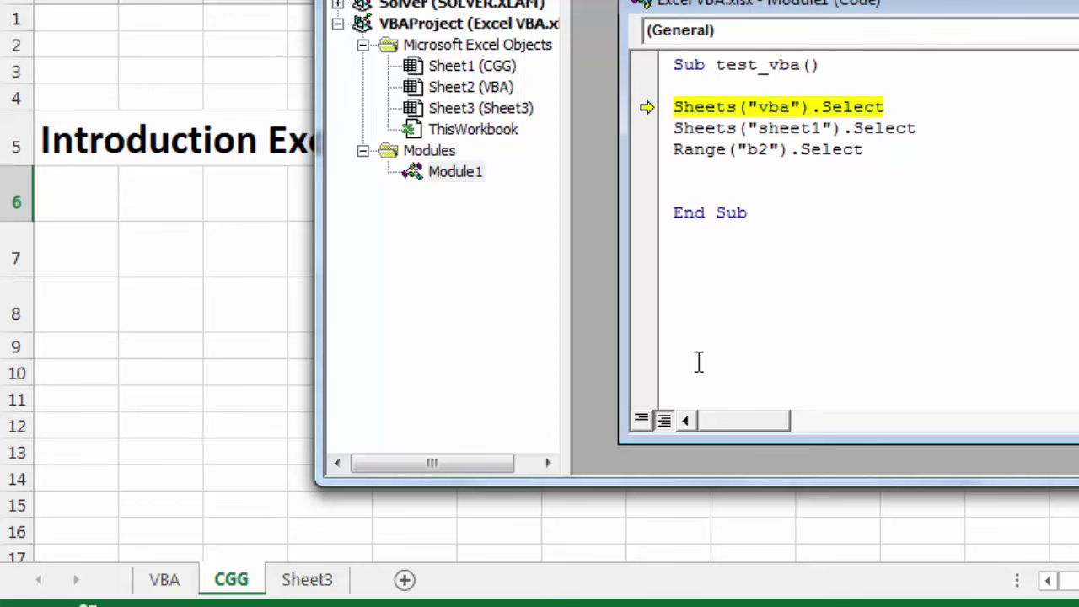
key("F8")
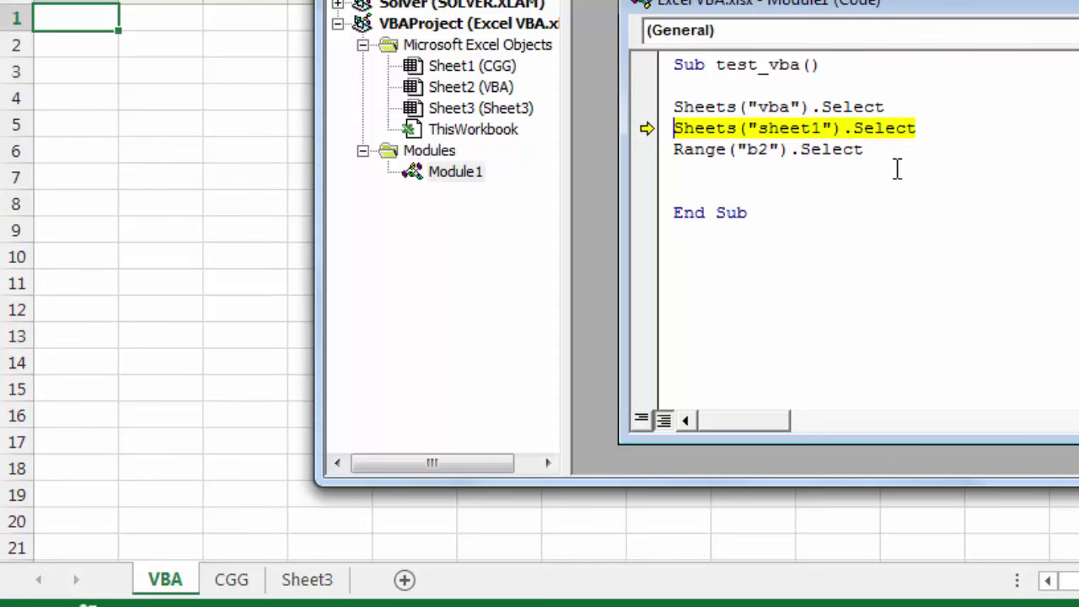
key("F8")
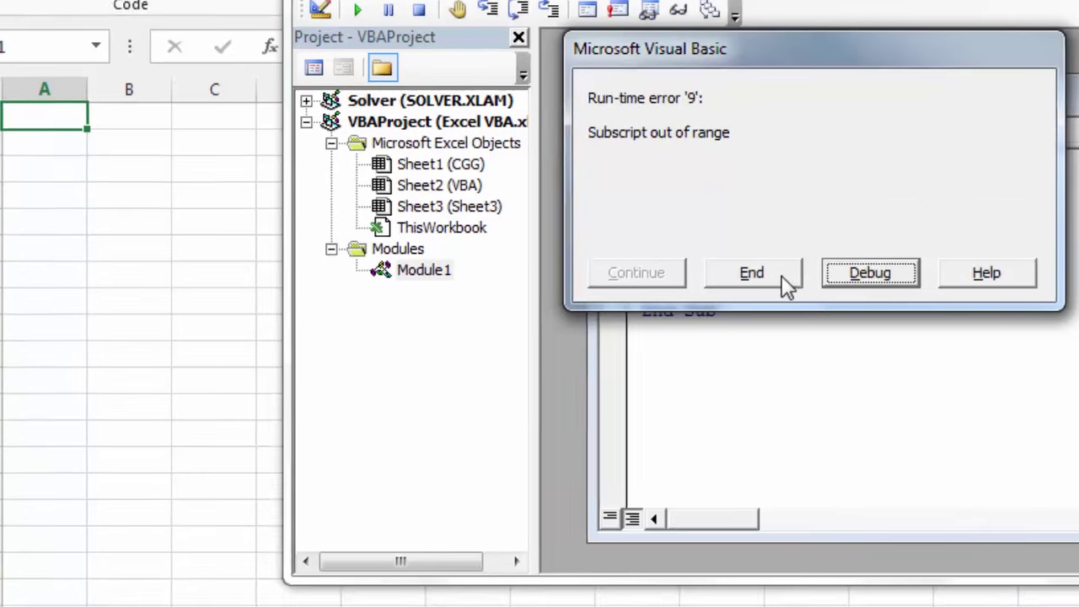
left_click(749, 288)
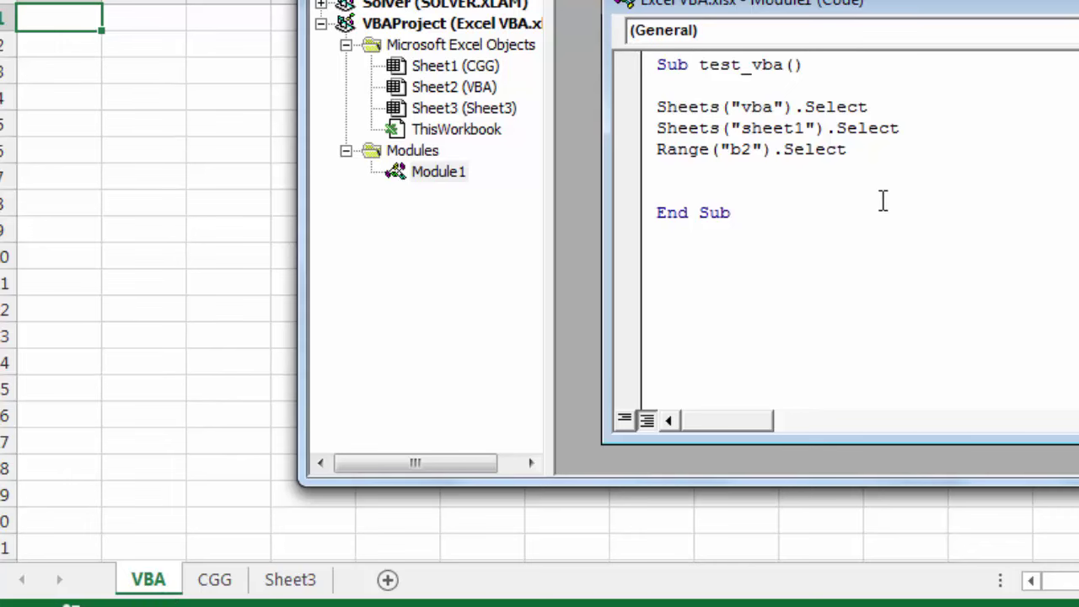
- Delete the failing Sheets("sheet1").Select line from test_vba
left_click(913, 126)
key("BackSpace")
key("BackSpace")
key("BackSpace")
key("BackSpace")
key("BackSpace")
key("BackSpace")
key("BackSpace")
key("BackSpace")
key("BackSpace")
key("BackSpace")
key("BackSpace")
key("BackSpace")
key("BackSpace")
key("BackSpace")
key("BackSpace")
key("BackSpace")
key("BackSpace")
key("BackSpace")
key("BackSpace")
key("BackSpace")
key("BackSpace")
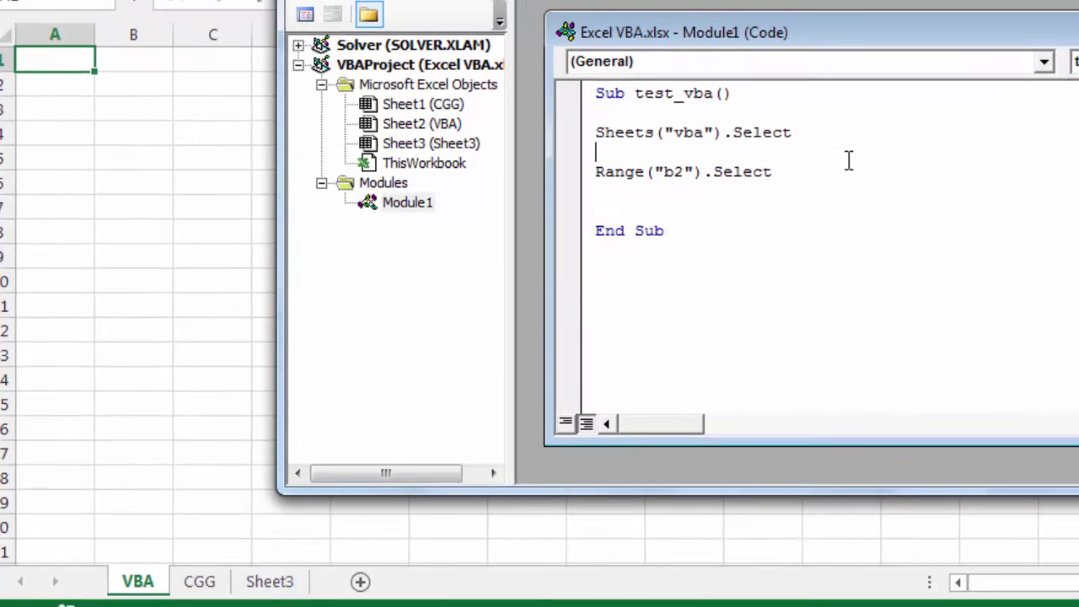
key("BackSpace")
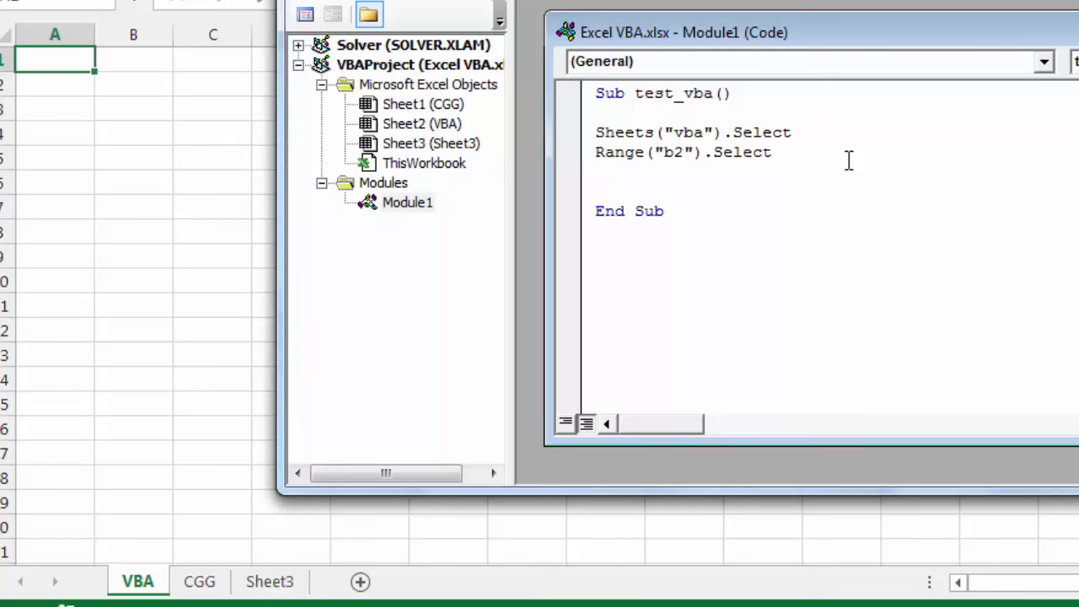
- Step through test_vba with F8 to End Sub, selecting B2 on the vba sheet
key("F8")
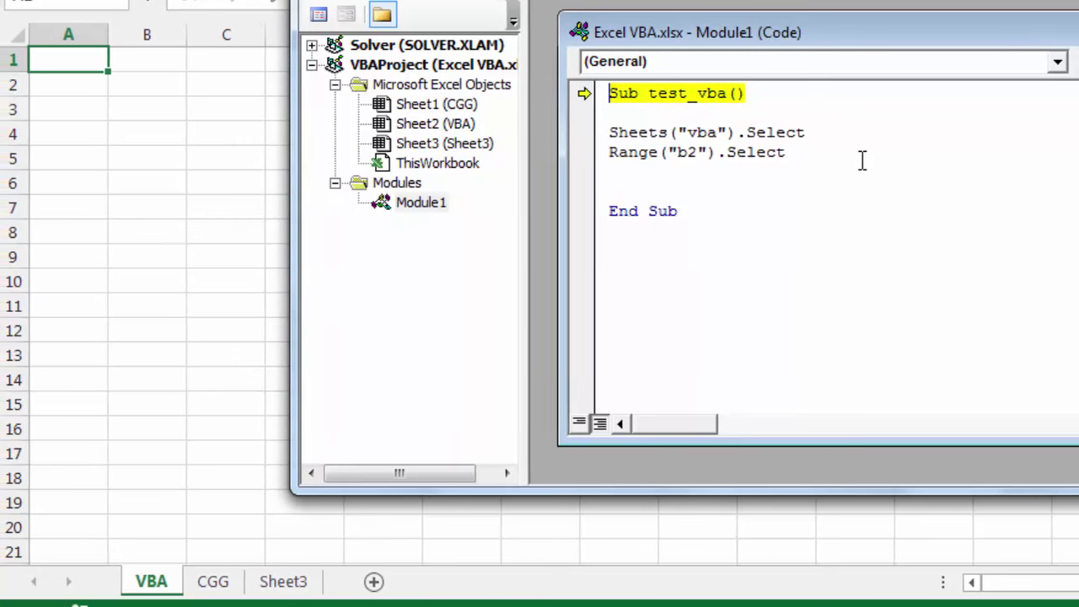
key("F8")
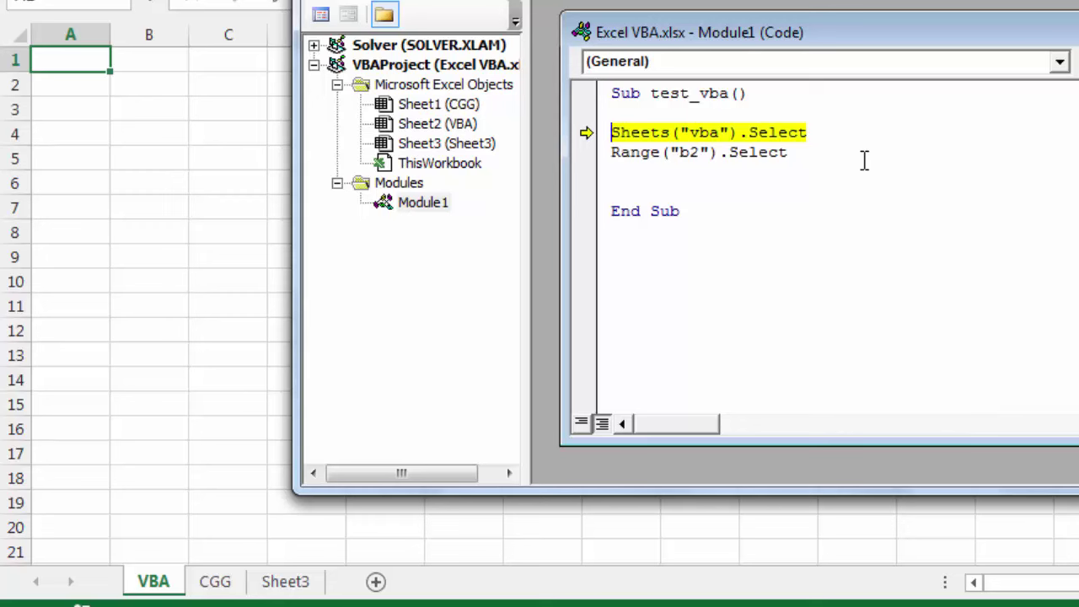
key("F8")
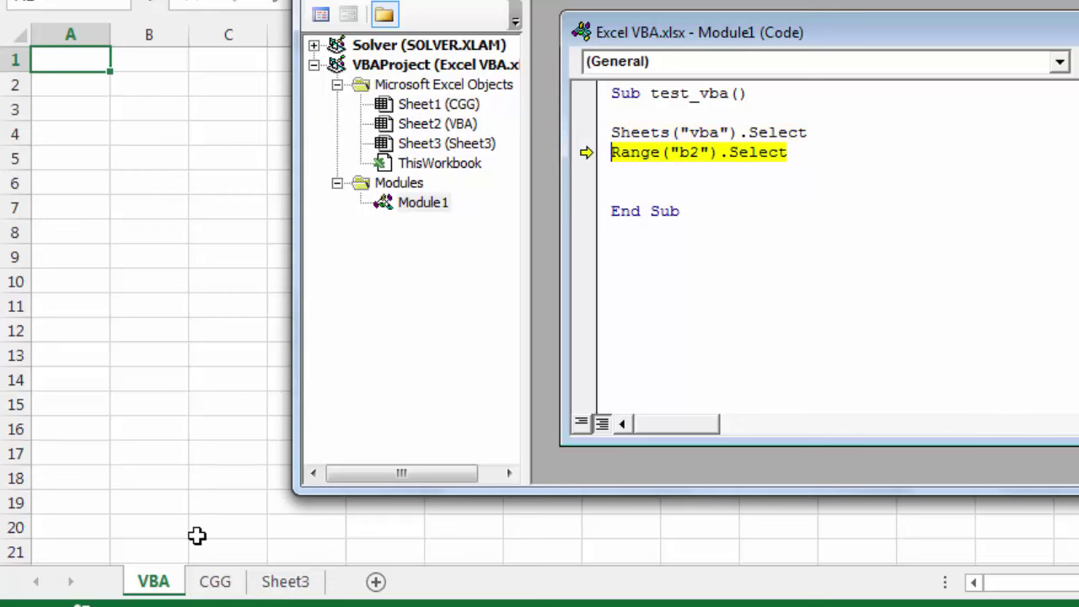
key("F8")
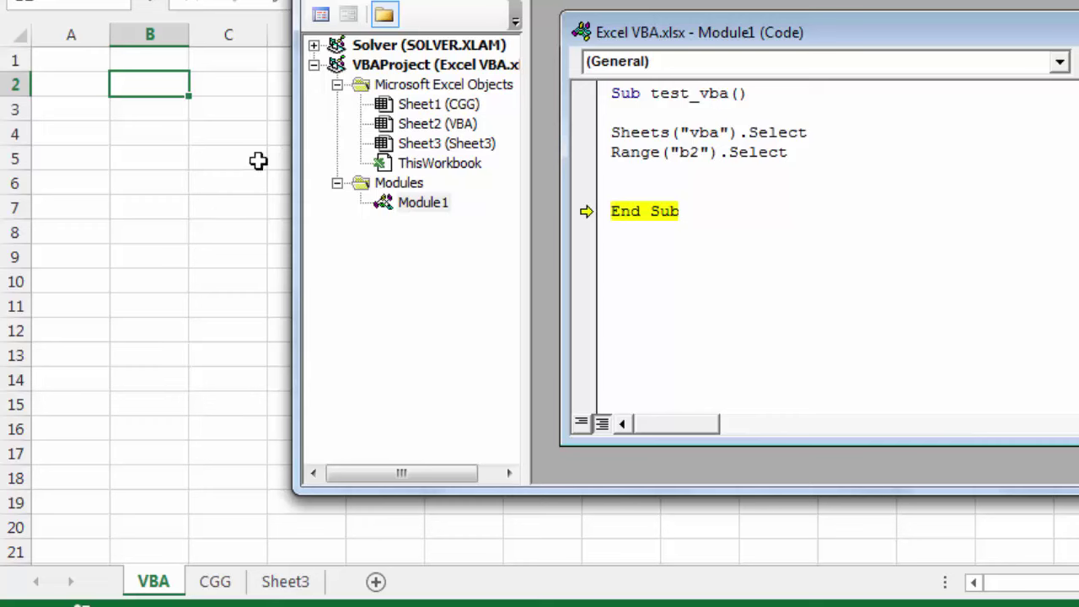
- Enter dfd, dfd, ddf, dfd, dfd into cells B5 to B9 of the vba sheet, then return to the editor
left_click(155, 115)
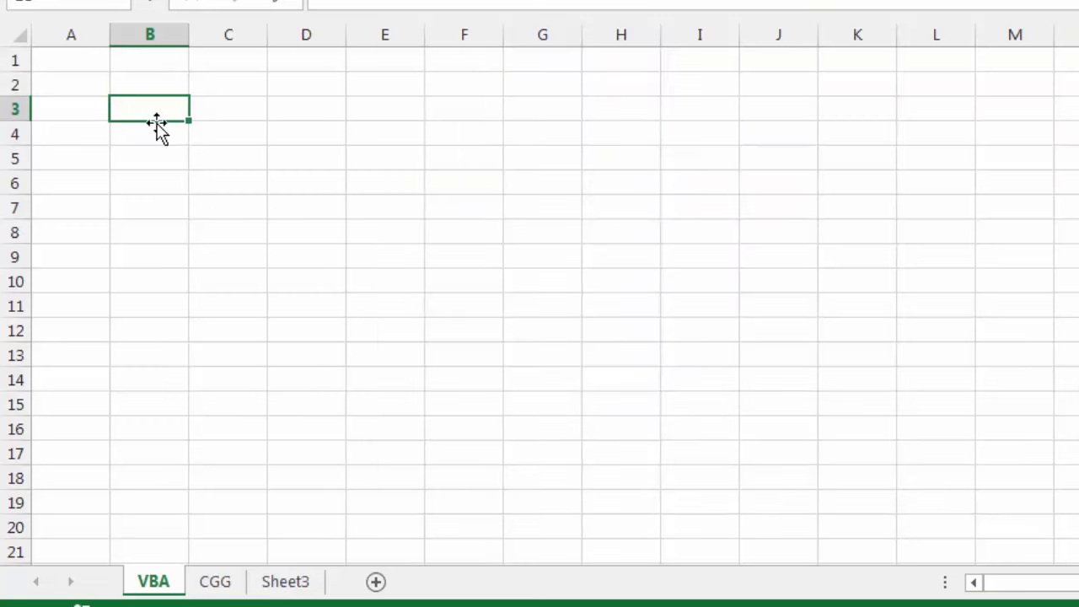
left_click(159, 126)
left_click(185, 167)
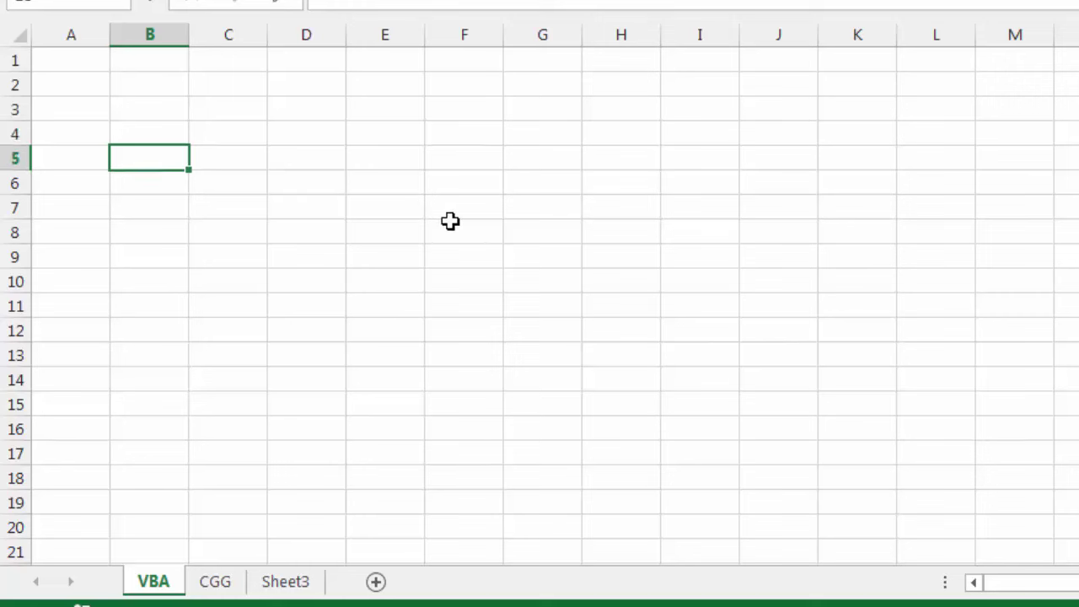
type("dfd")
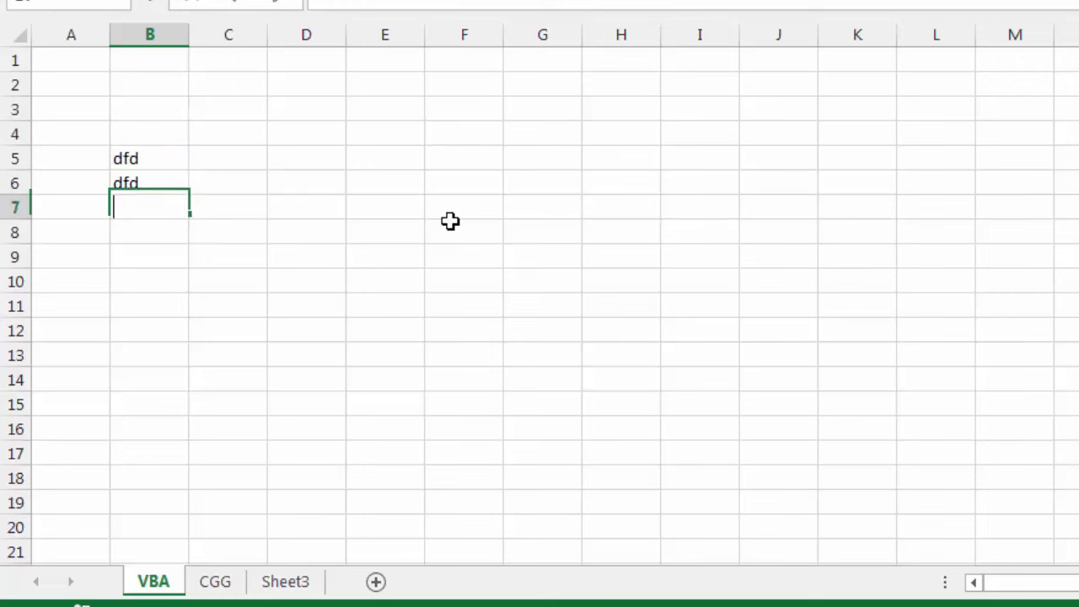
type(" dfd ddf dfd dfd")
key("Return")
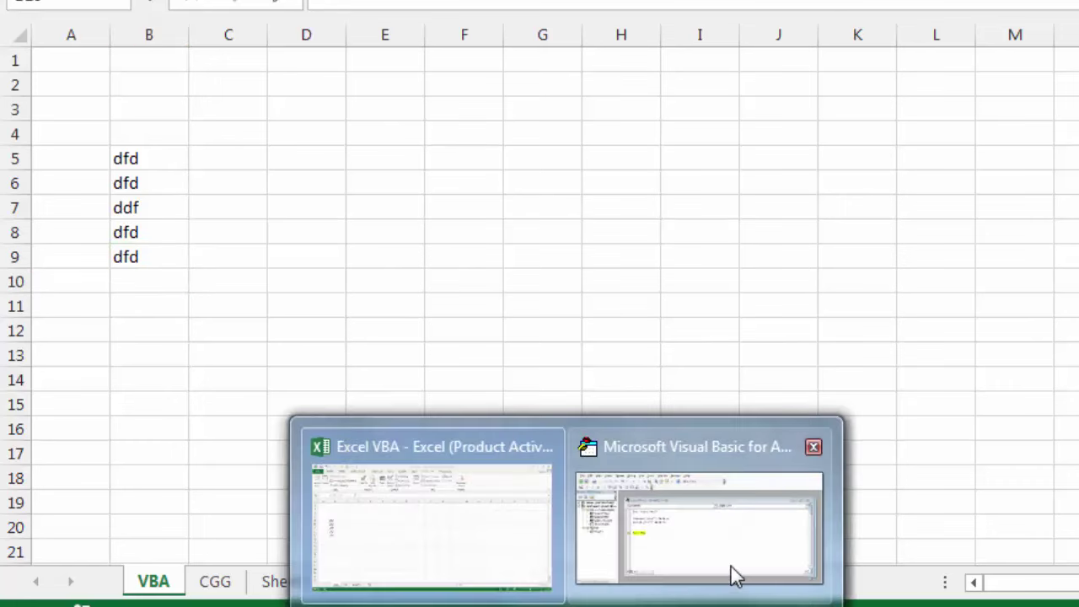
left_click(730, 573)
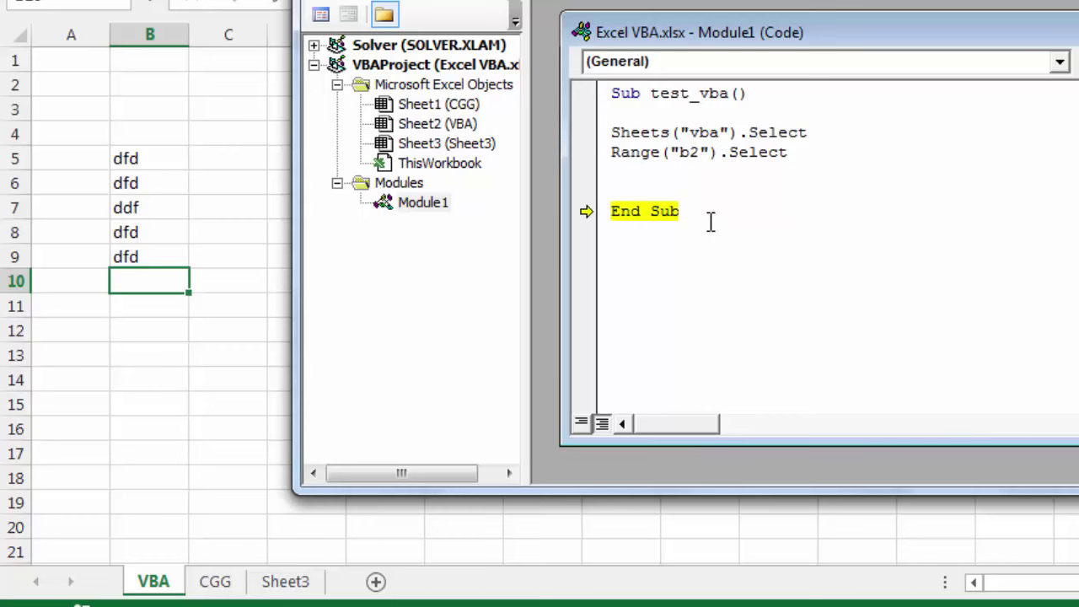
key("F8")
- Change the Range line to Range("b5:b9").Select
left_click(703, 155)
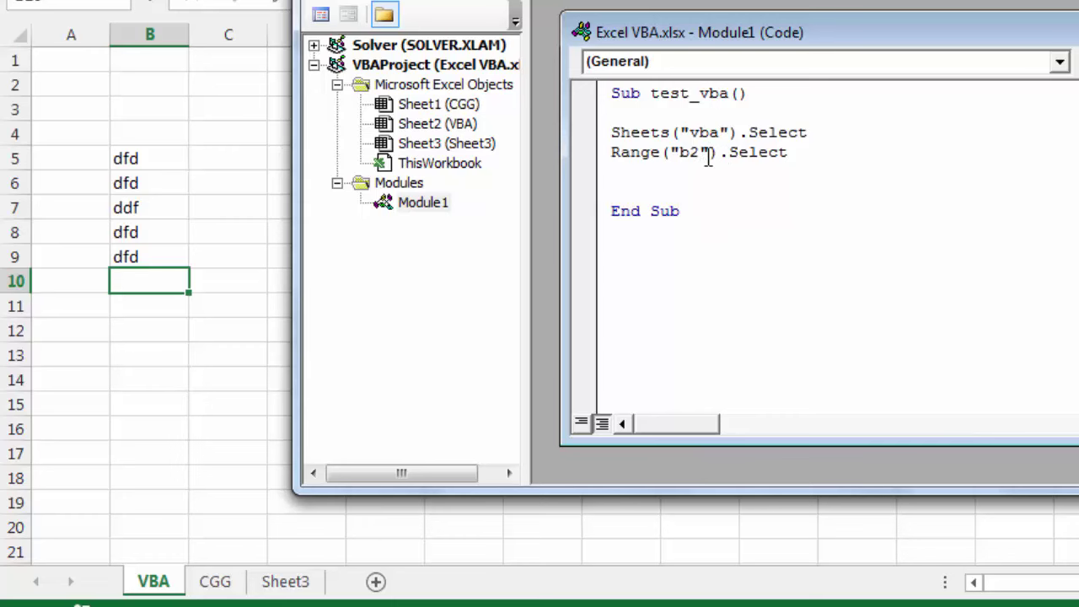
key("BackSpace")
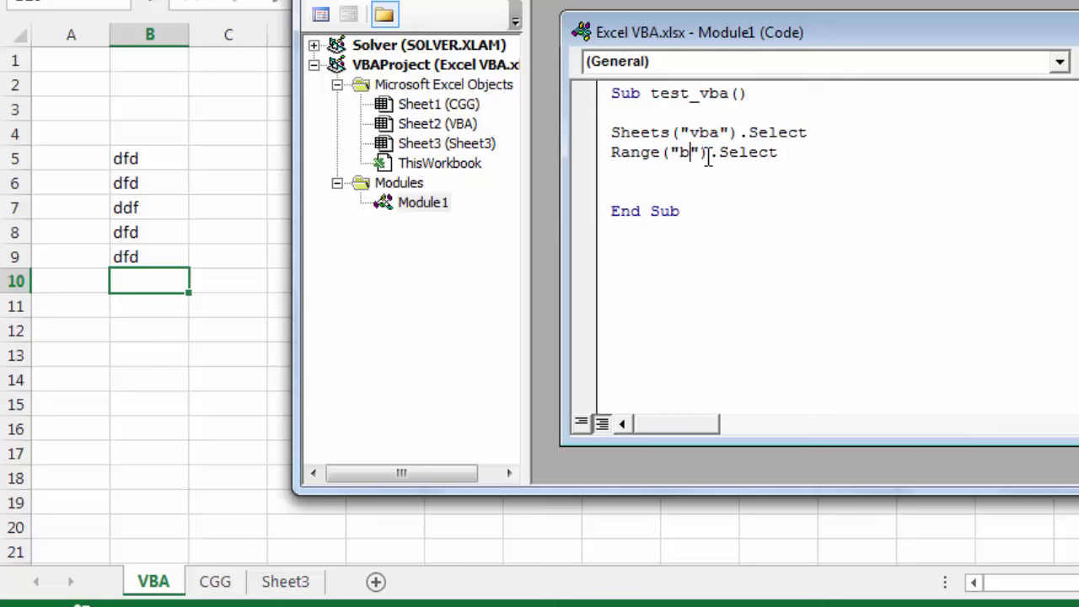
type("5:")
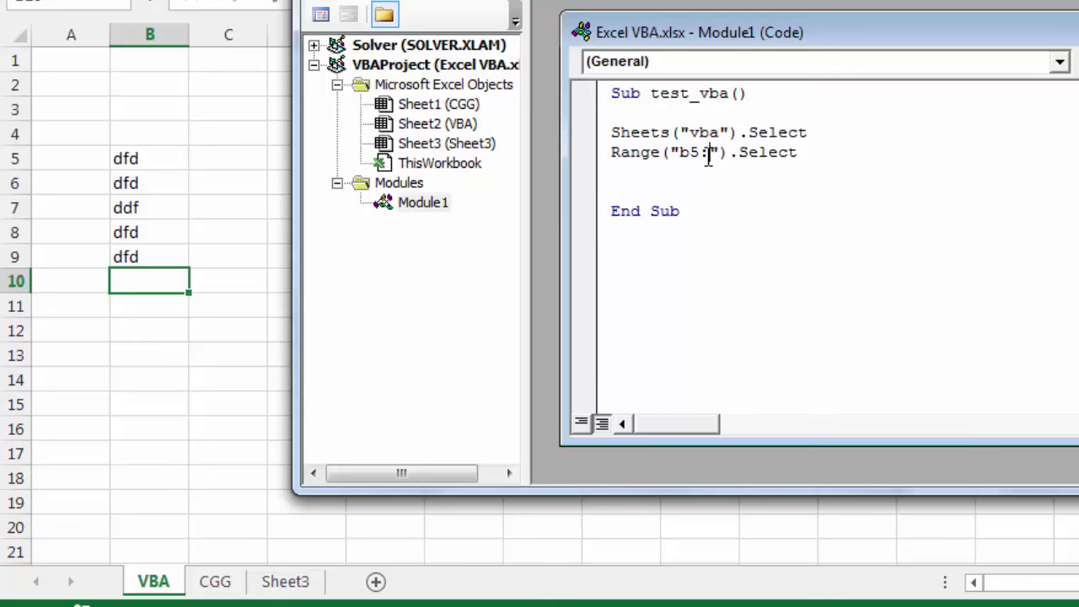
type("b9")
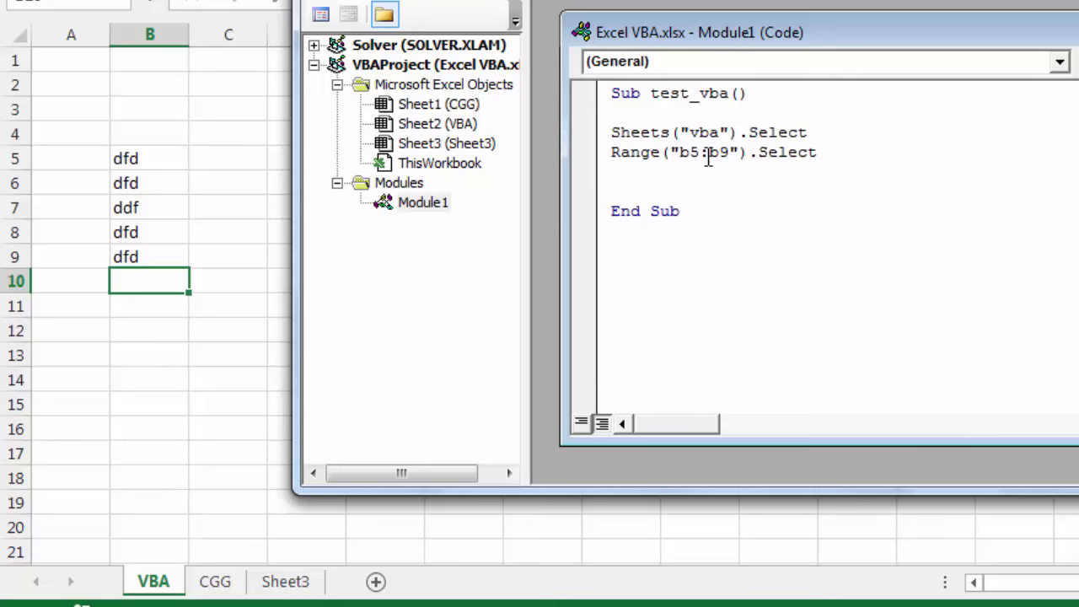
left_click(767, 114)
- Run test_vba step by step to completion, selecting B5:B9 on the vba sheet, then view the worksheet
key("F8")
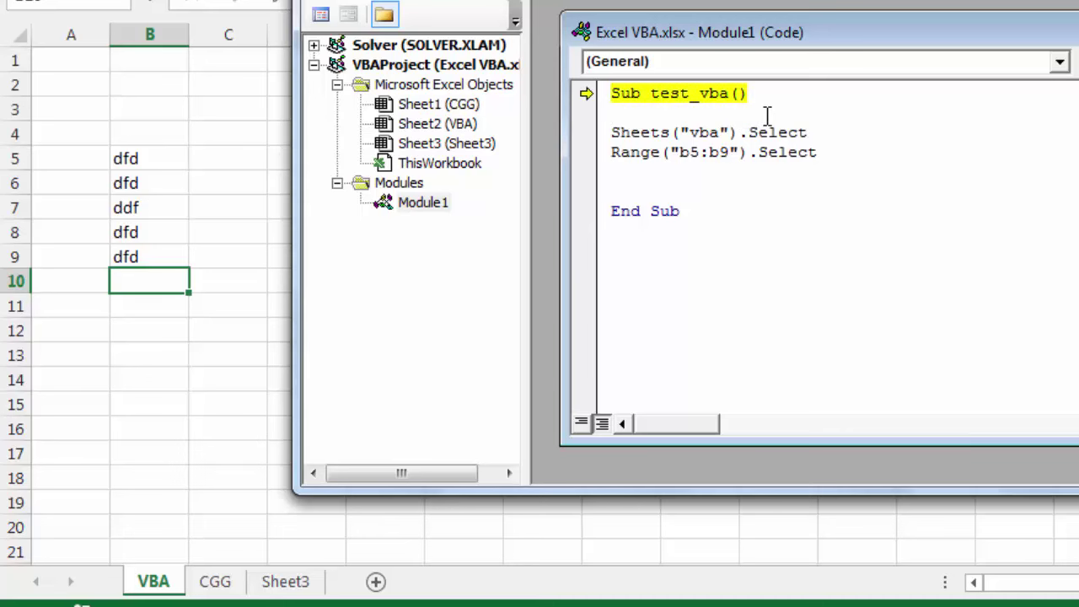
key("F8")
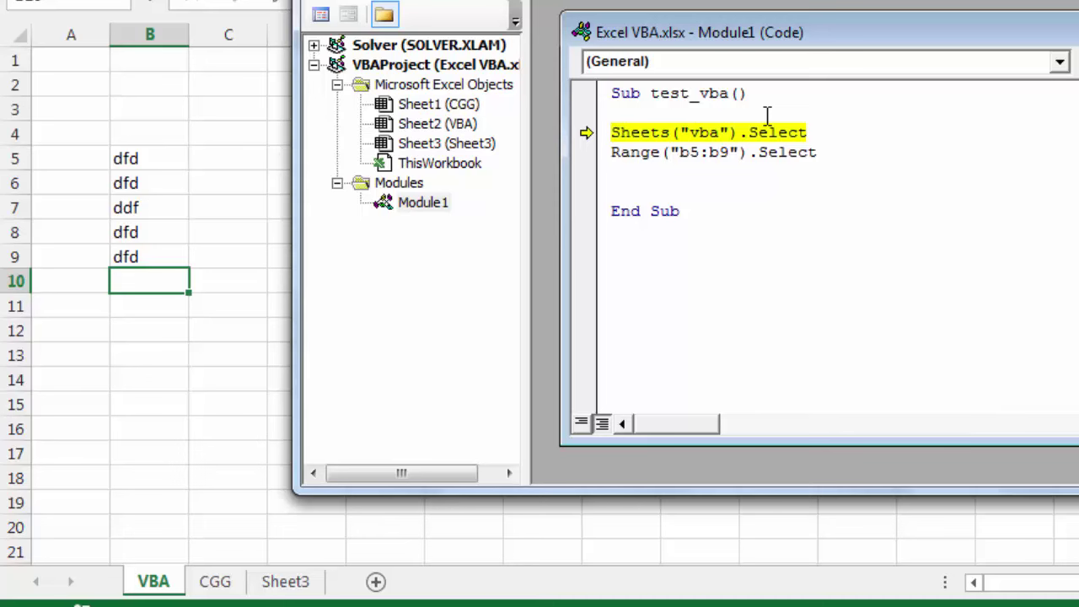
key("F8")
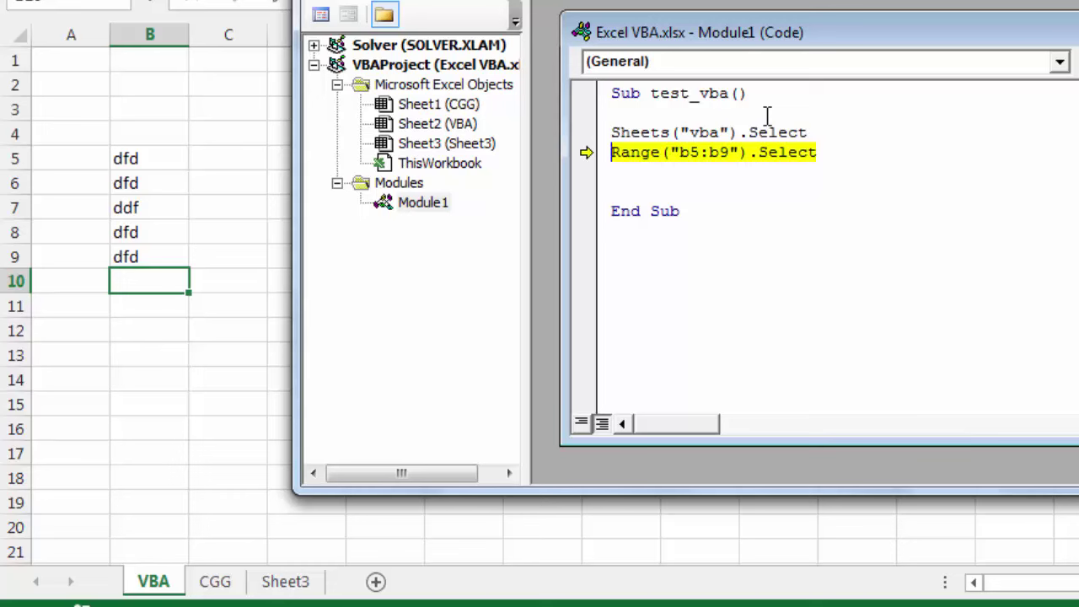
key("F8")
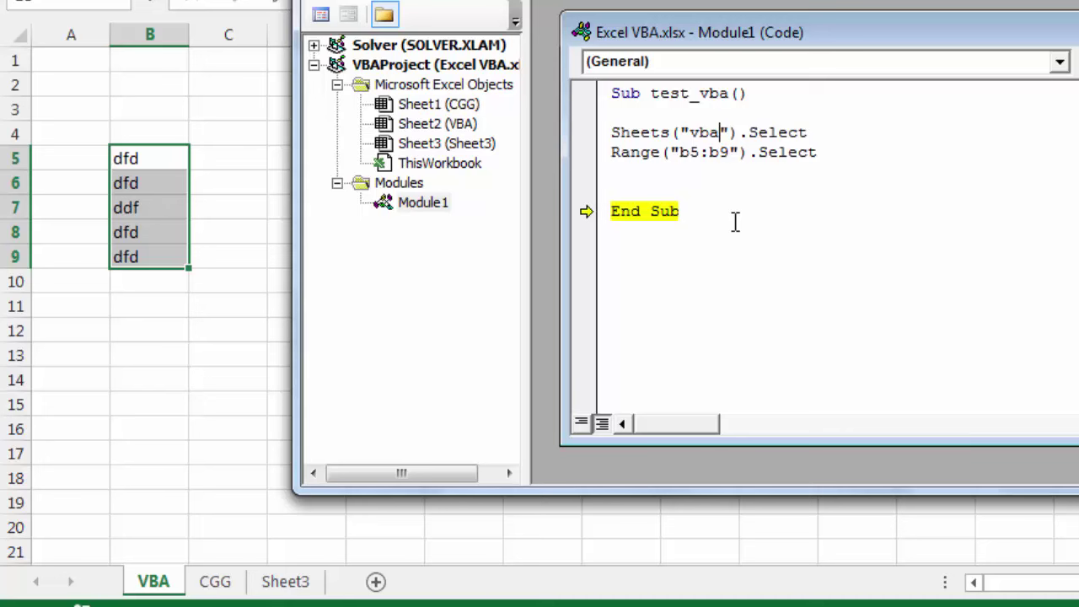
left_click(720, 131)
key("F8")
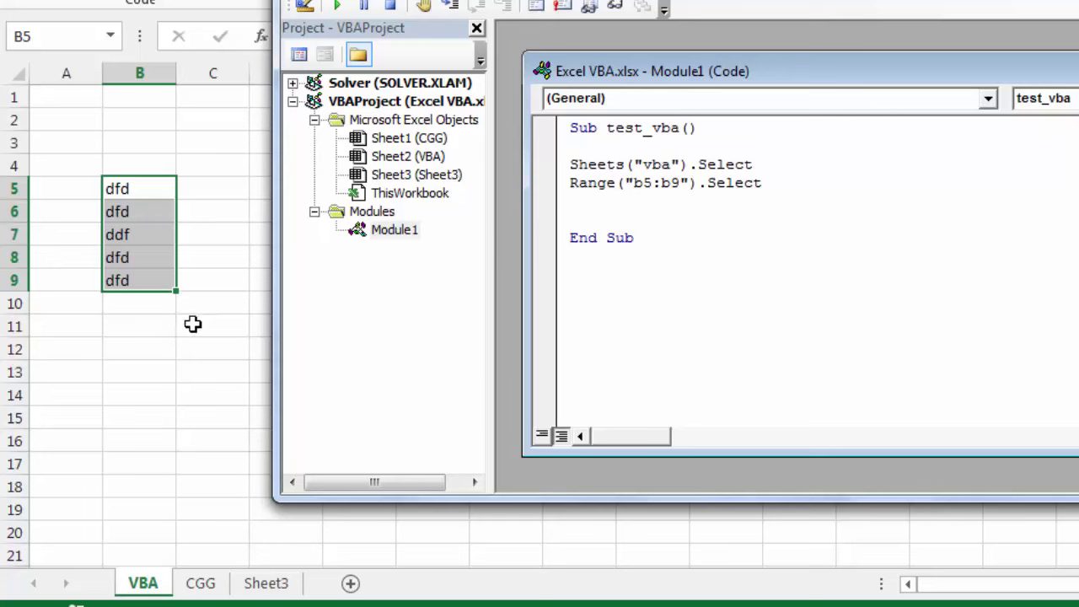
key("alt+F11")
left_click(169, 349)
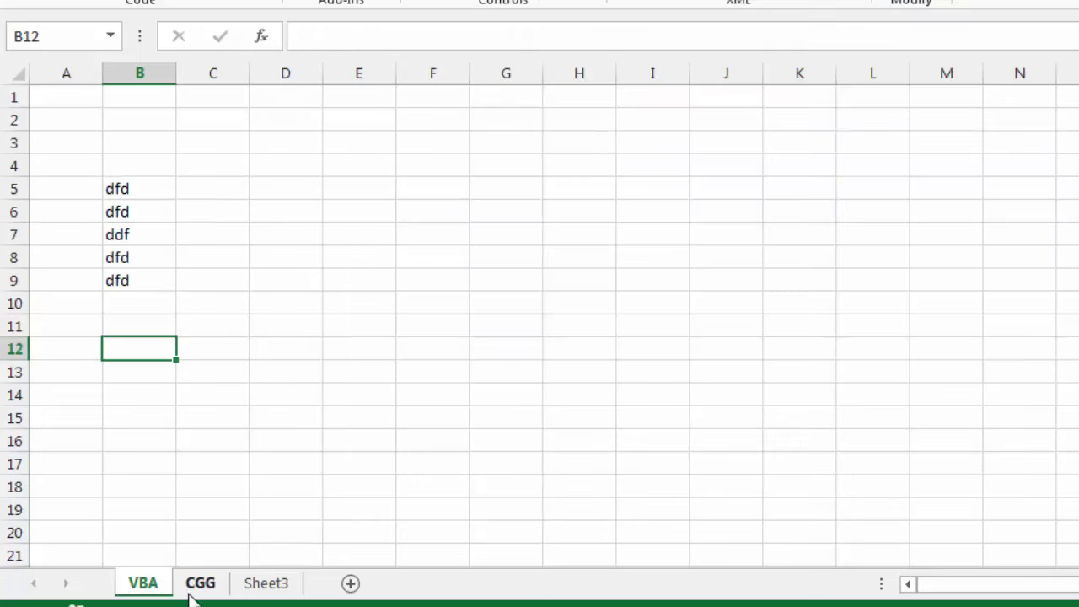
- Activate the CGG sheet and change the Sheets line to Sheets(1).Select
left_click(190, 592)
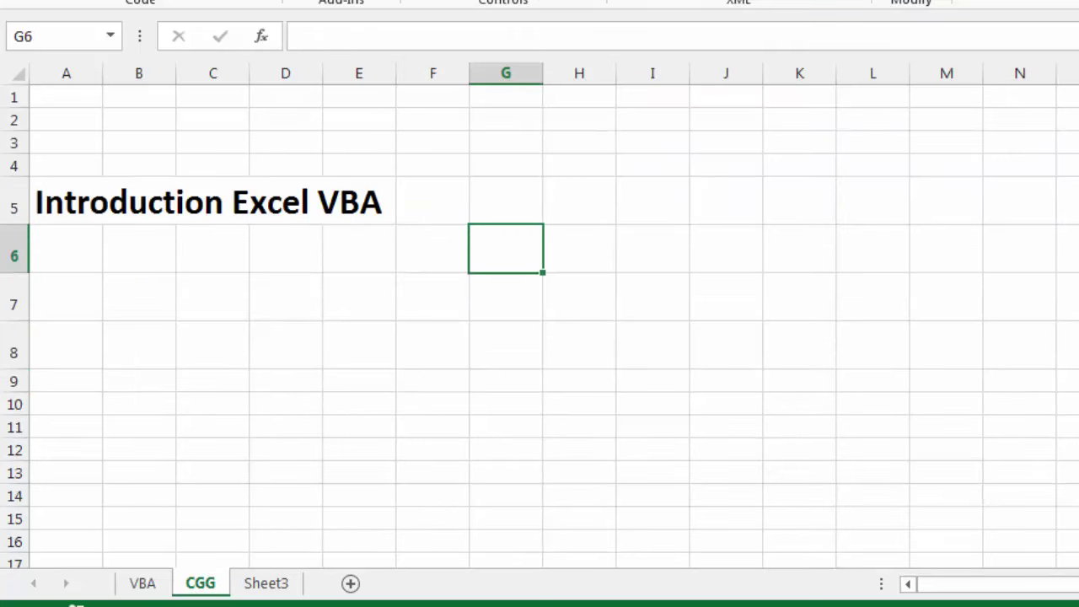
left_click(640, 563)
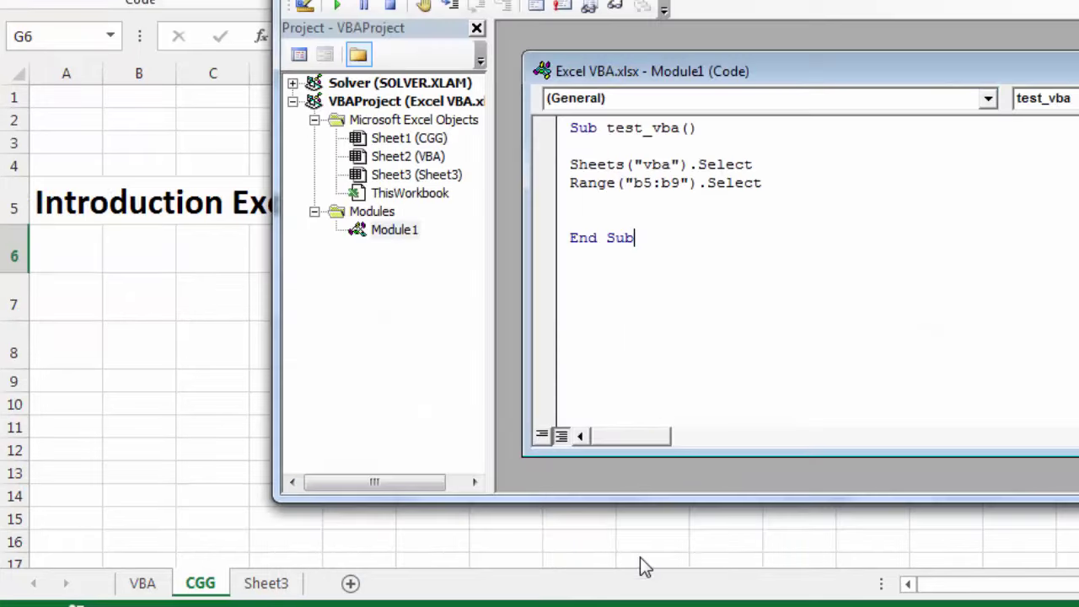
left_click(683, 164)
key("BackSpace")
key("BackSpace")
key("BackSpace")
key("BackSpace")
key("BackSpace")
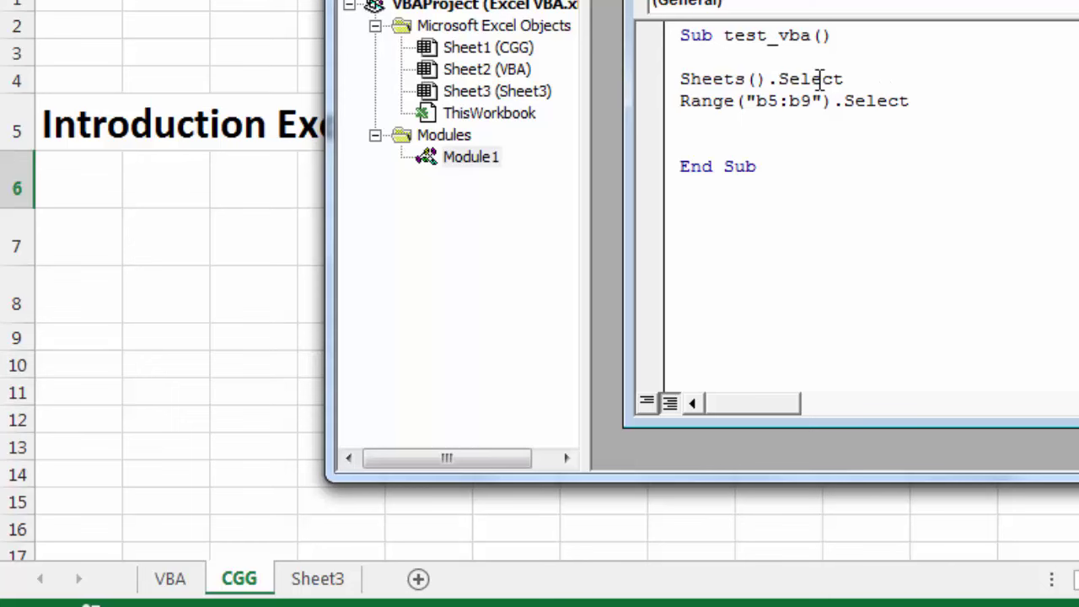
type("1")
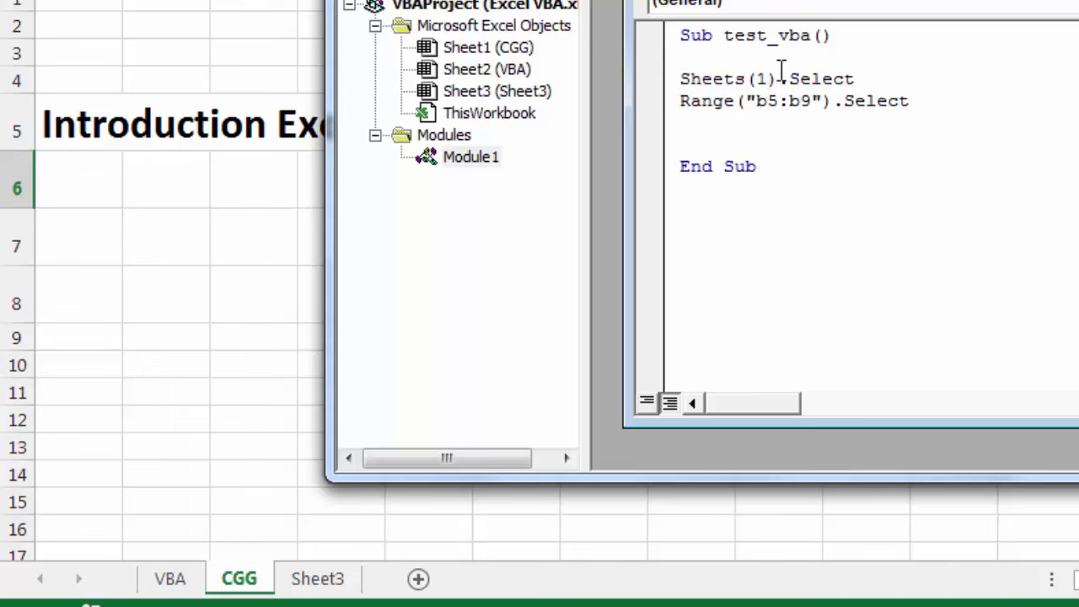
- Step through test_vba with F8 so Sheets(1) switches Excel to the vba sheet
left_click(854, 35)
key("F8")
key("F8")
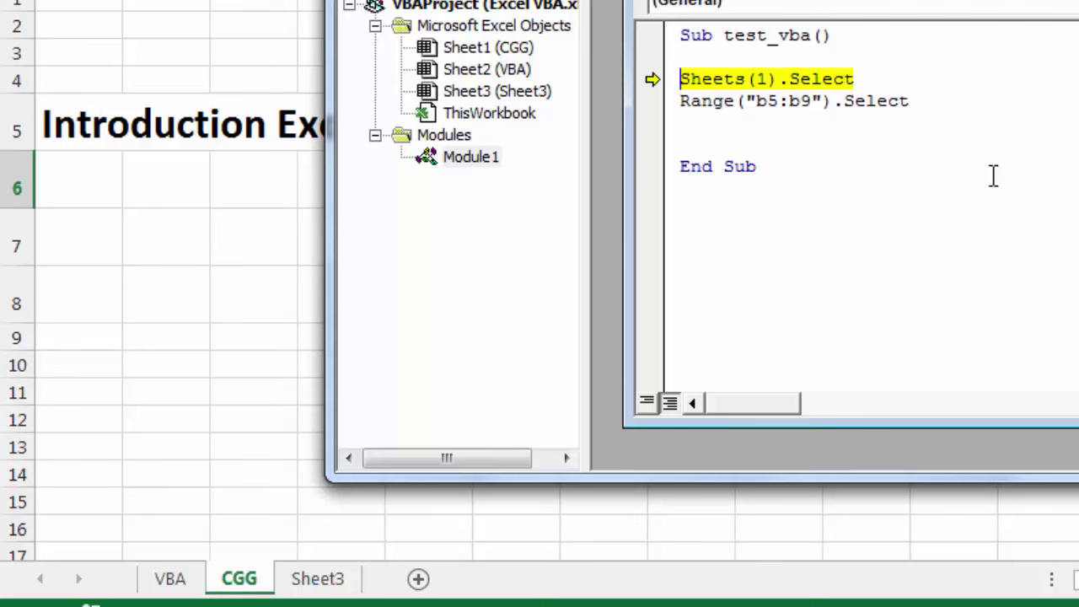
key("F8")
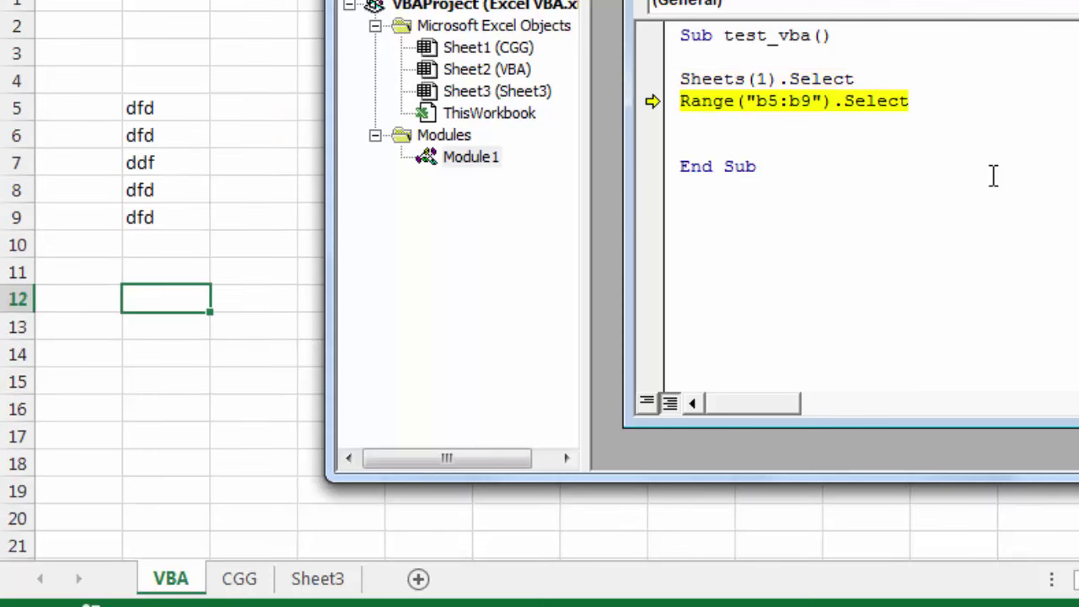
key("F8")
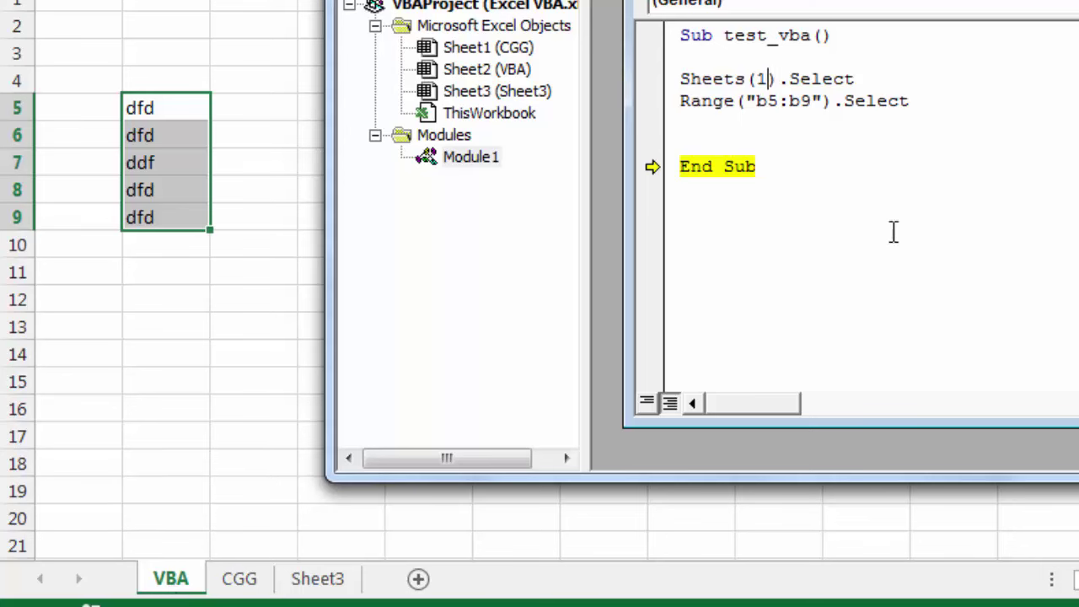
- Change the sheet index in test_vba from Sheets(1) to Sheets(2)
key("BackSpace")
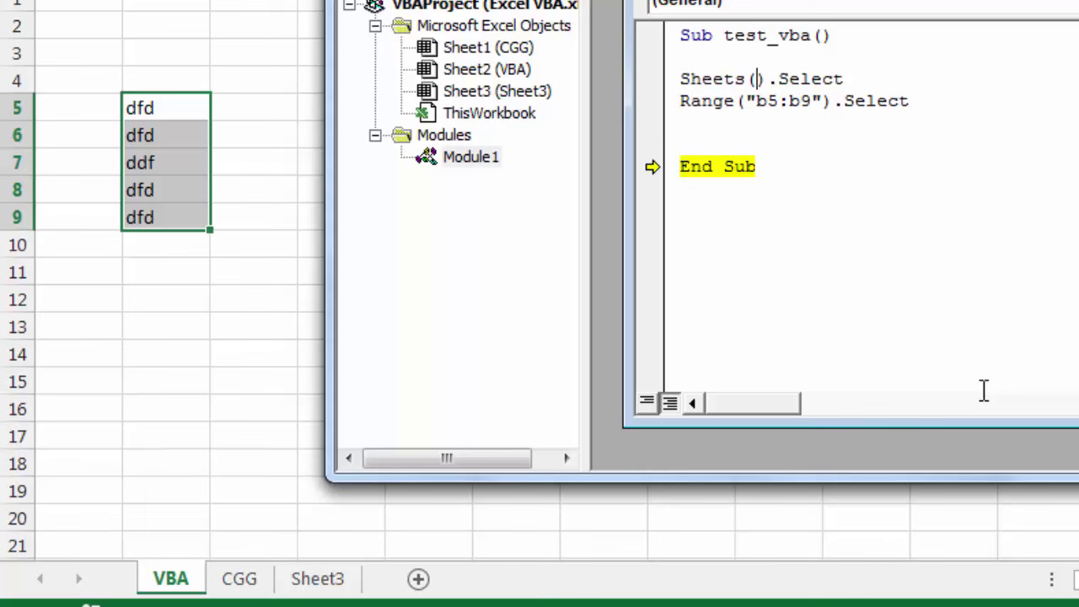
type("2")
left_click(867, 197)
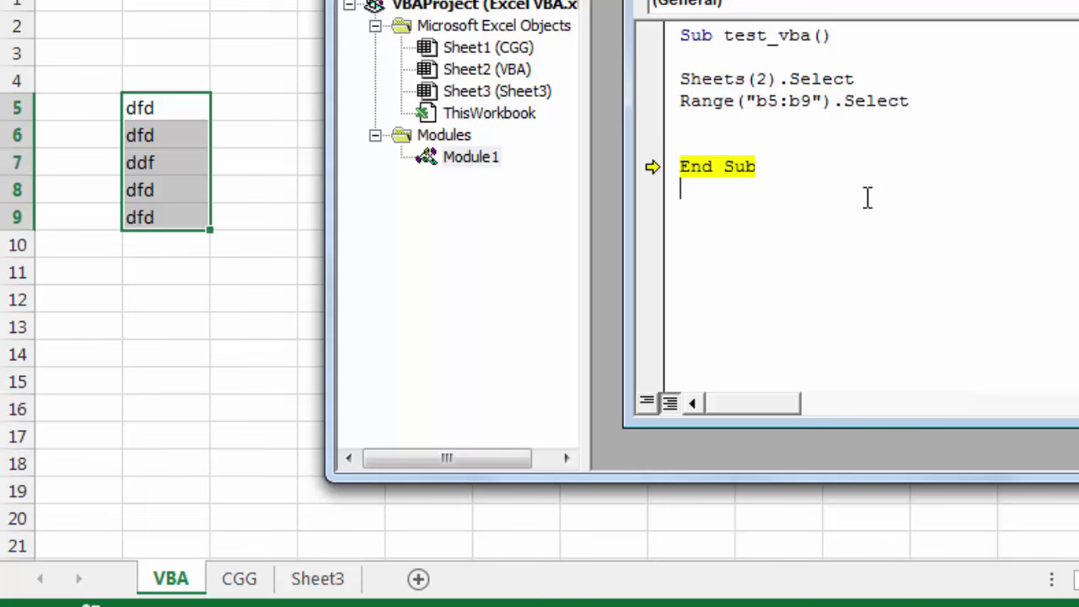
- Step through test_vba with F8 so the CGG sheet activates and B5:B9 is selected
key("F8")
key("F8")
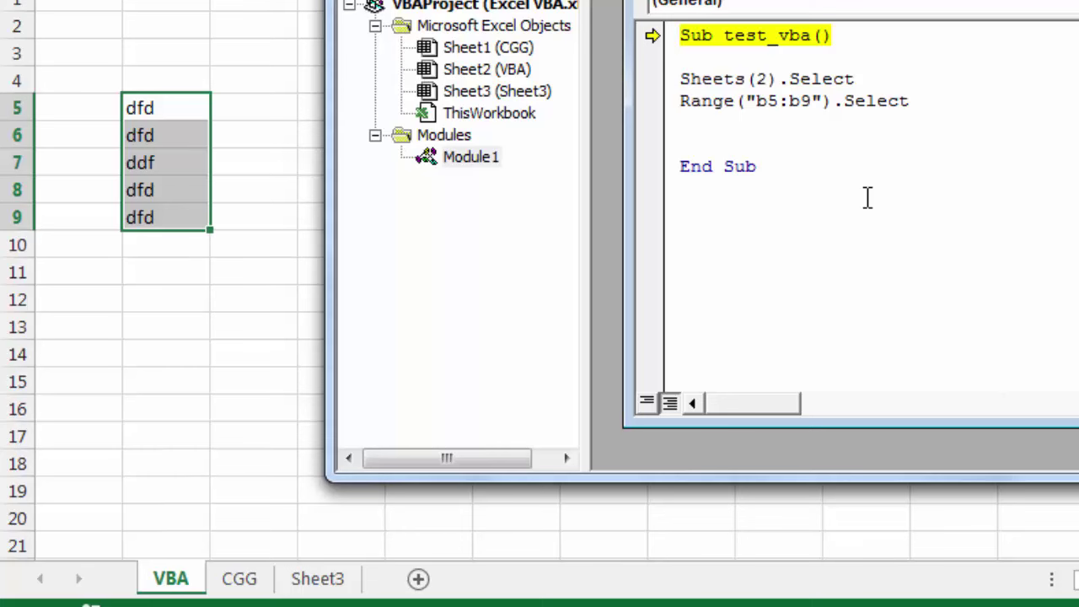
key("F8")
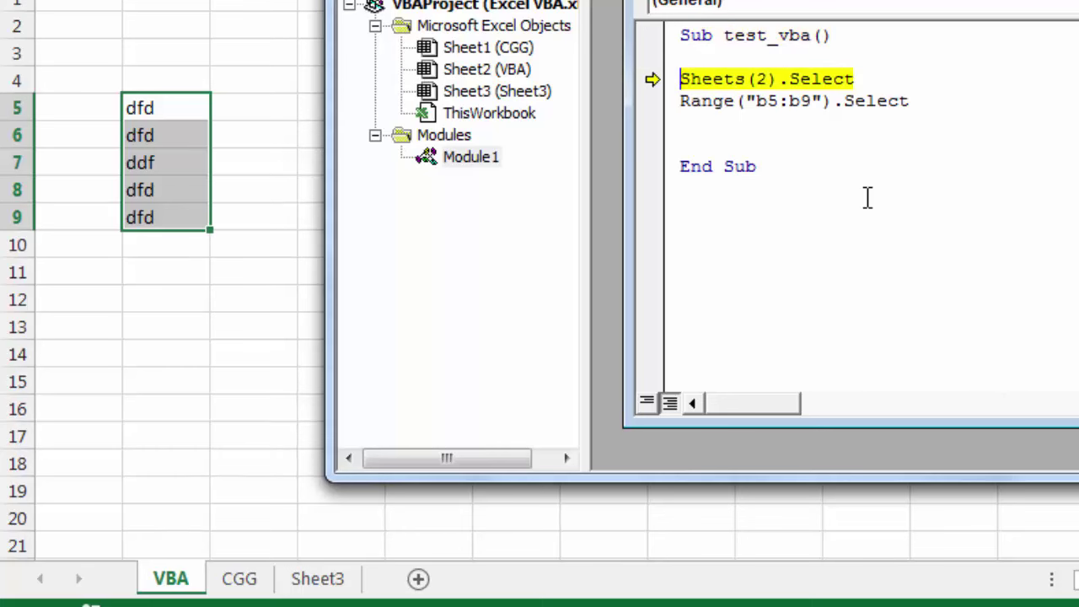
key("F8")
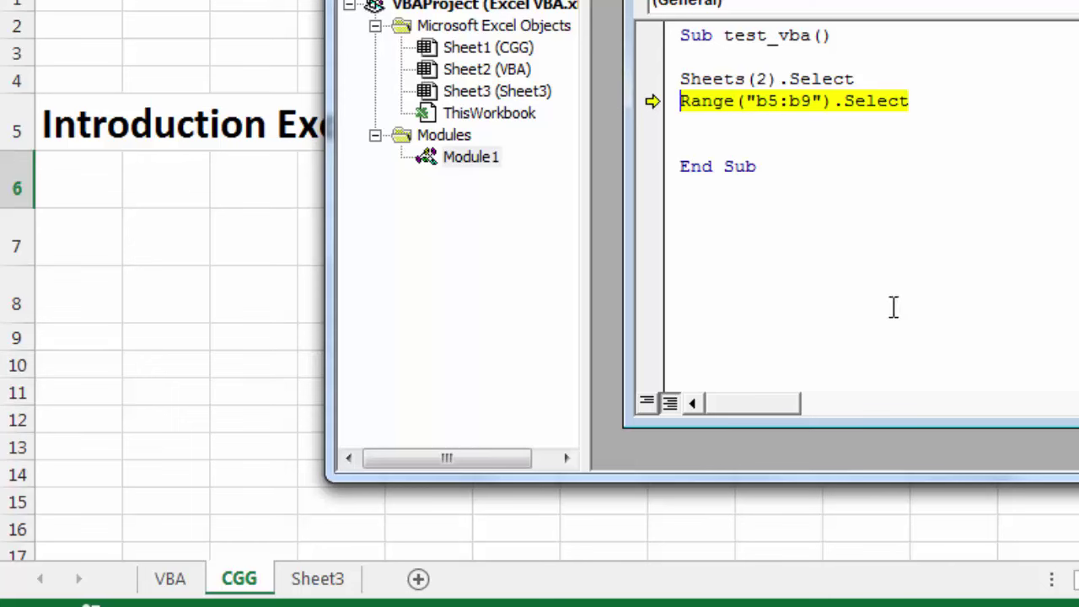
key("F8")
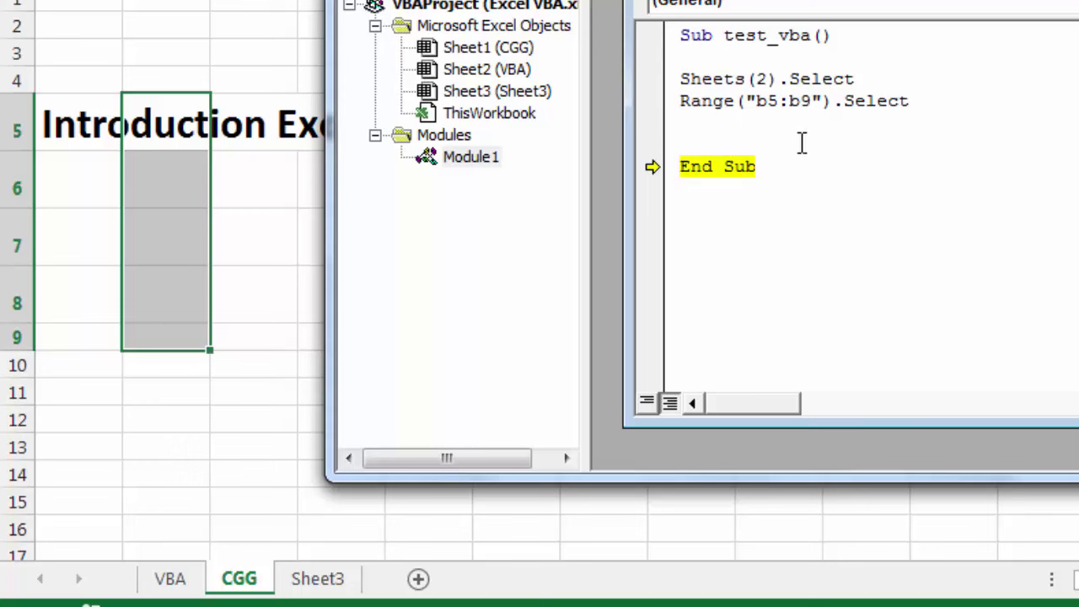
key("F8")
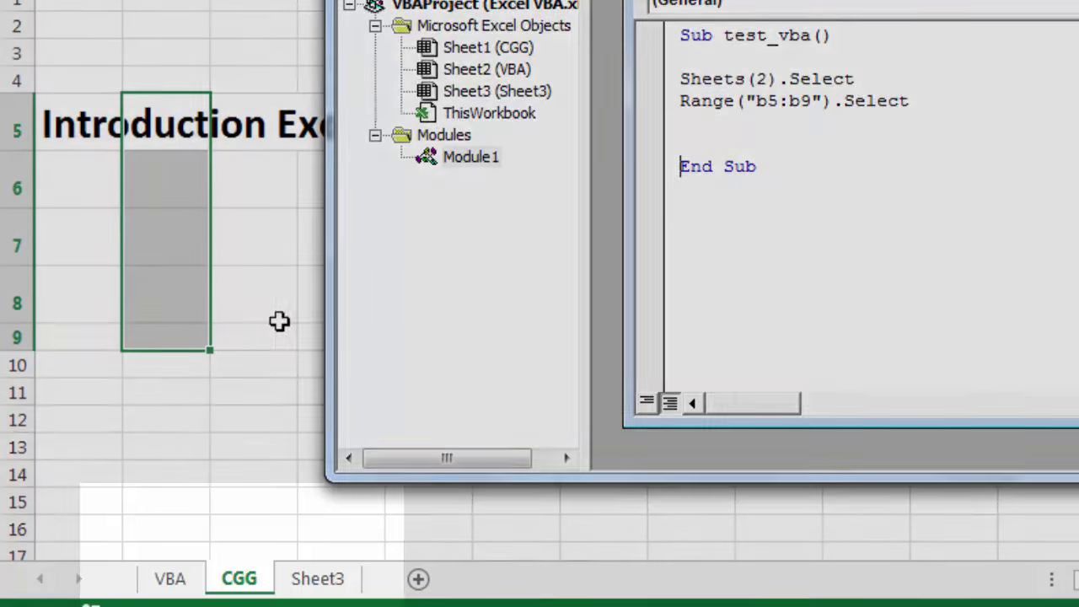
- In the workbook, move the VBA sheet tab to sit after CGG
left_click(270, 318)
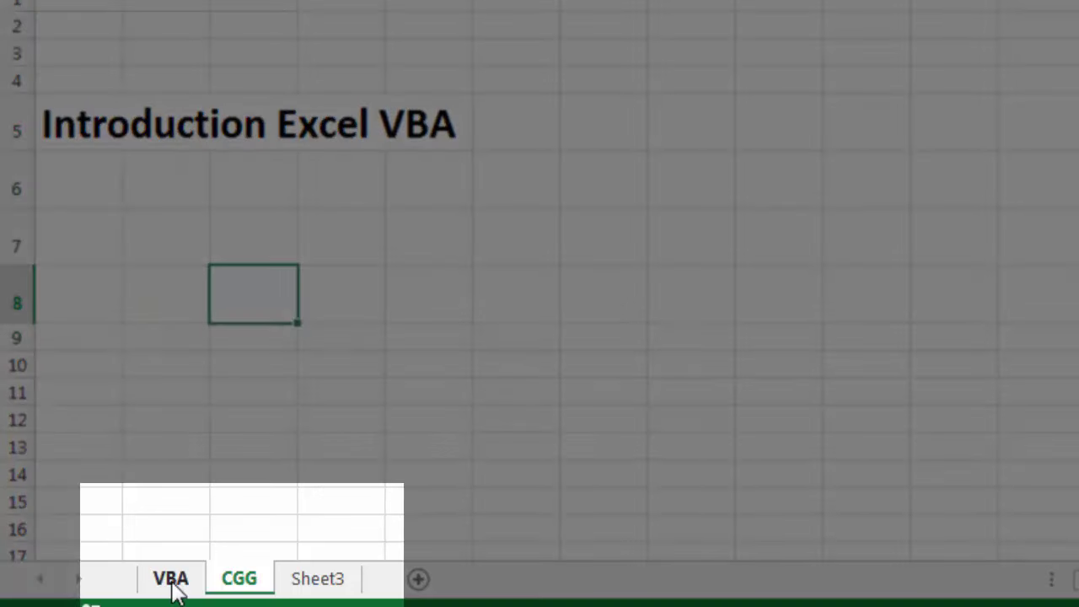
left_click(171, 581)
left_click_drag(171, 590, 287, 569)
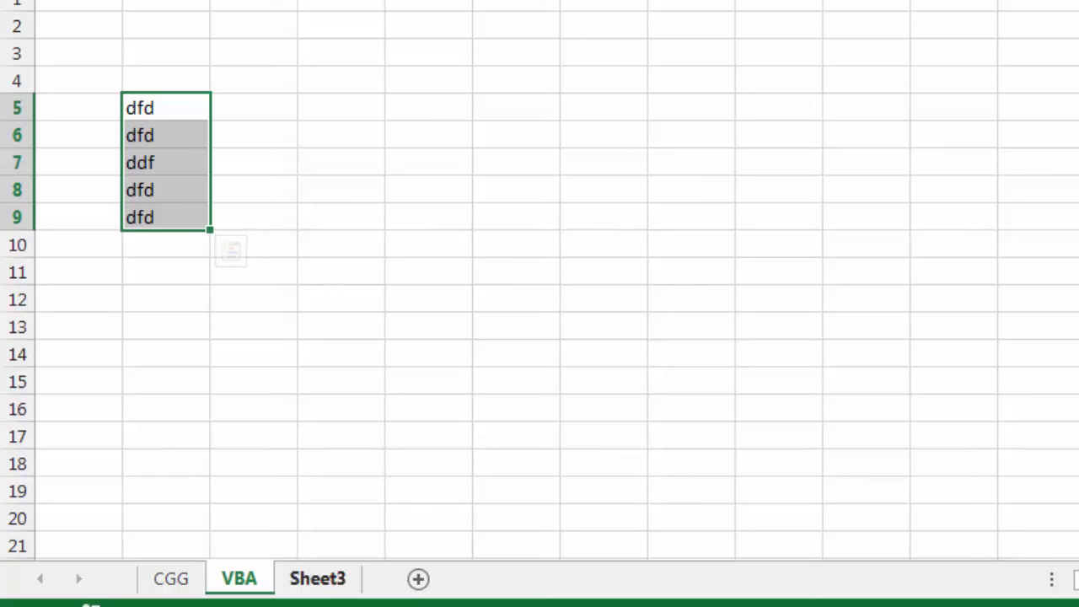
- Change the code to Sheets(1) and step through it, selecting B5:B9 on CGG
left_click(631, 606)
left_click(786, 551)
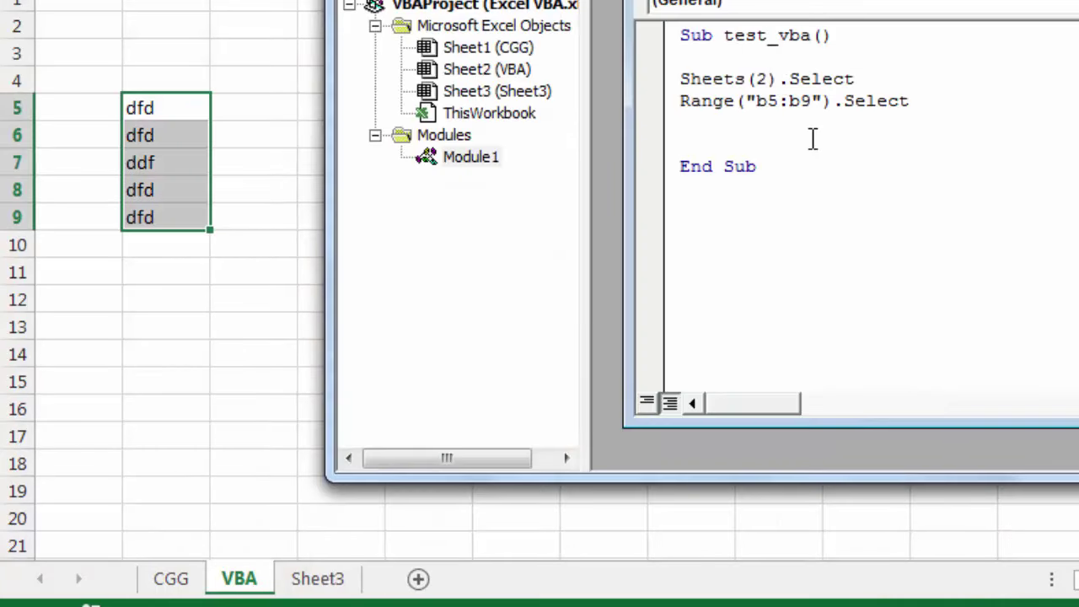
key("BackSpace")
type("1")
key("F8")
key("F8")
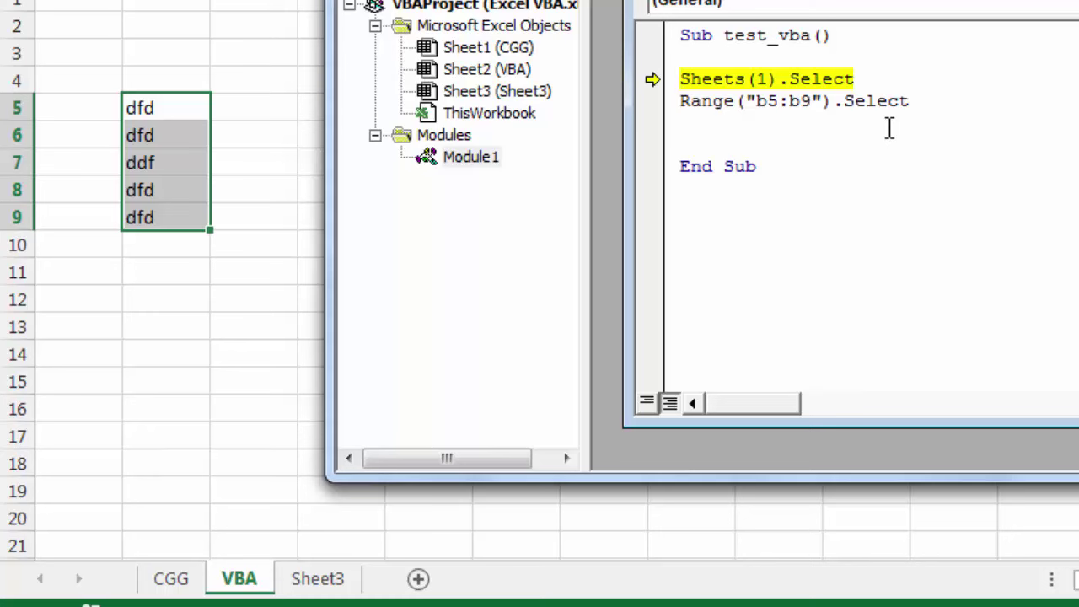
key("F8")
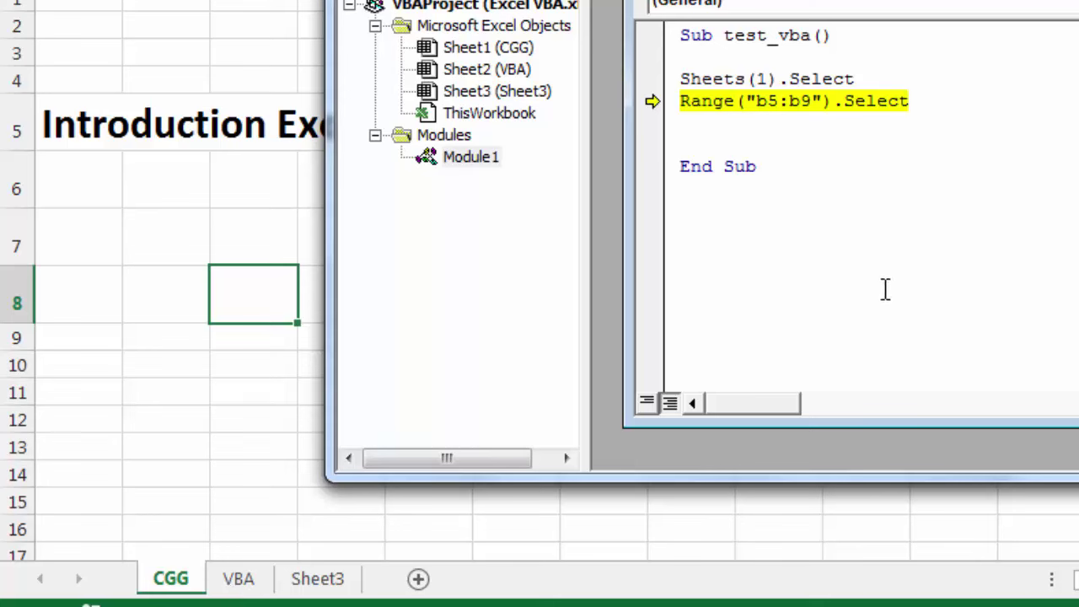
key("F8")
key("F8")
- Replace Sheets(1) with Sheets("vva") and step the macro, triggering run-time error 9
left_click(767, 78)
key("BackSpace")
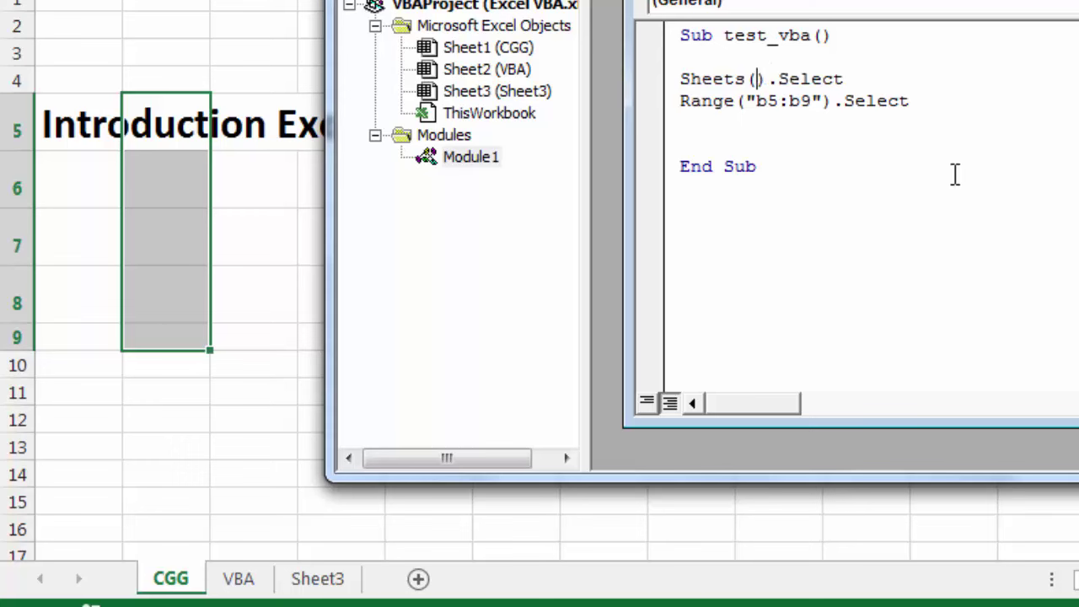
type("\"")
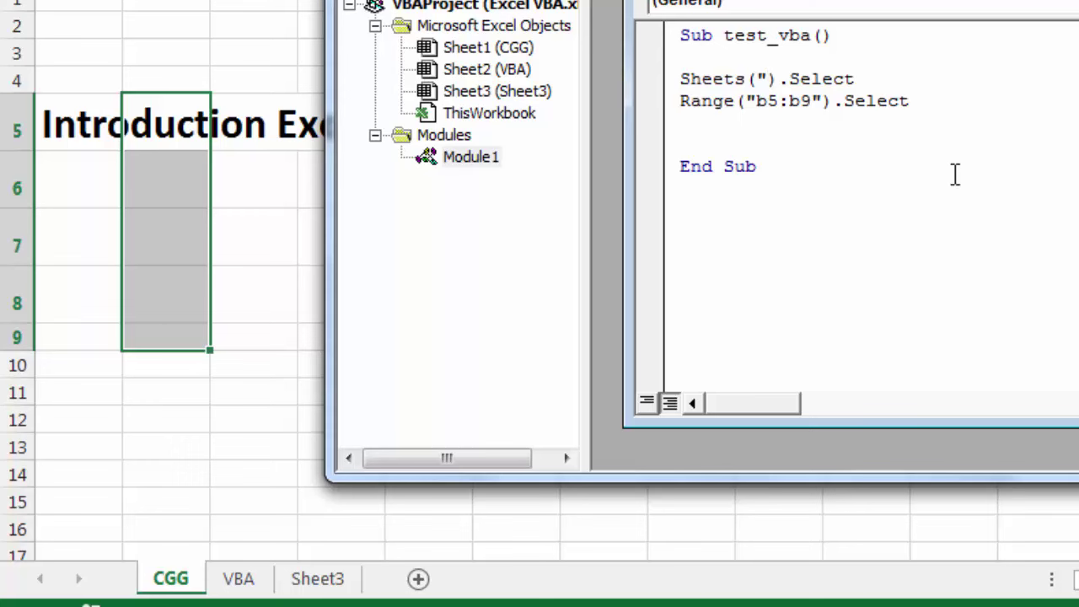
type("vb")
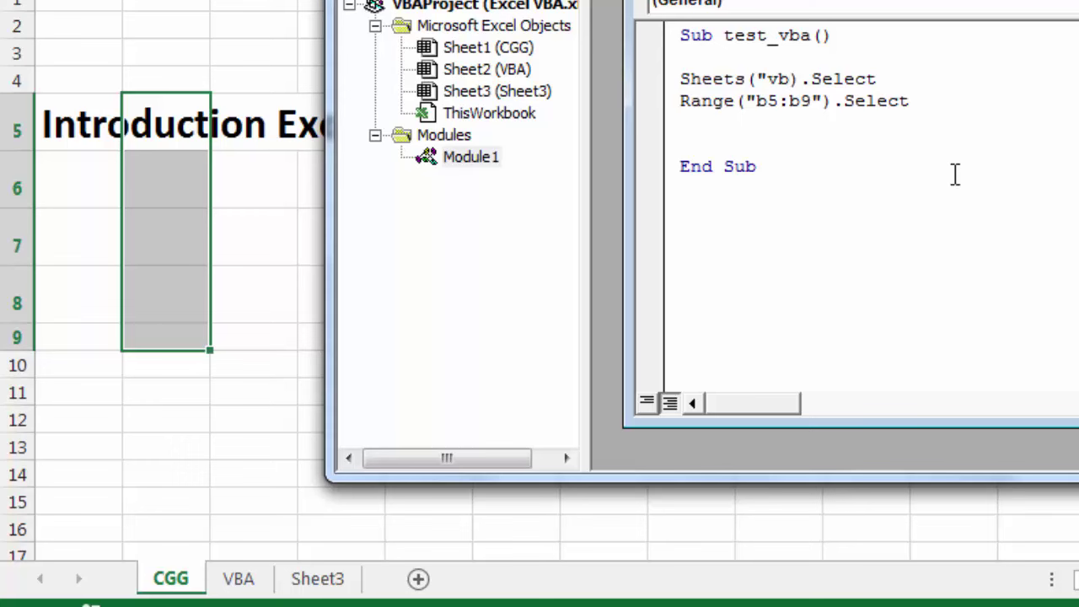
key("BackSpace")
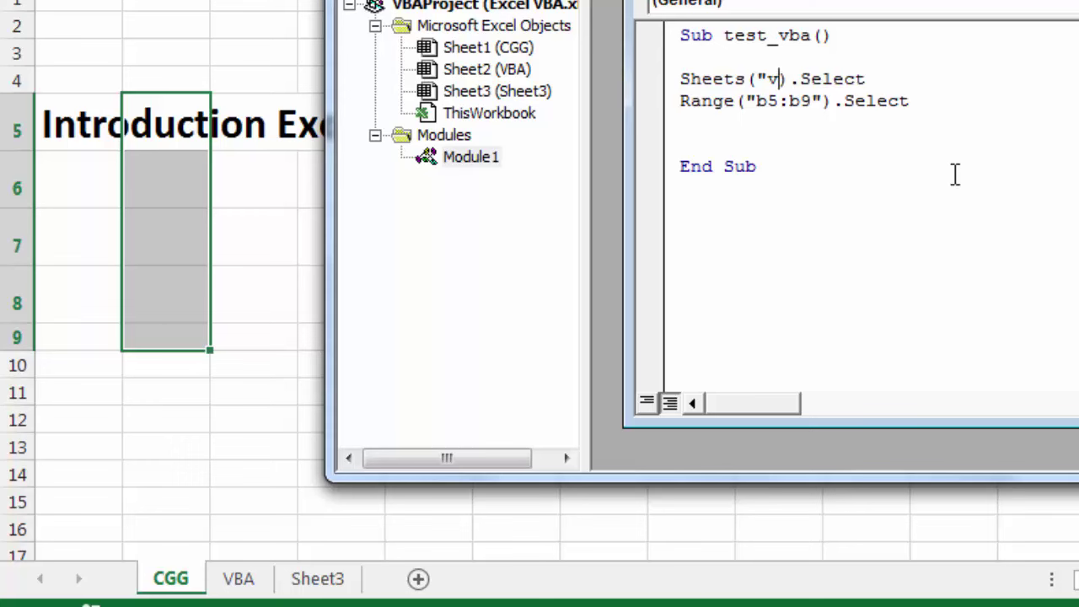
type("va")
key("Right")
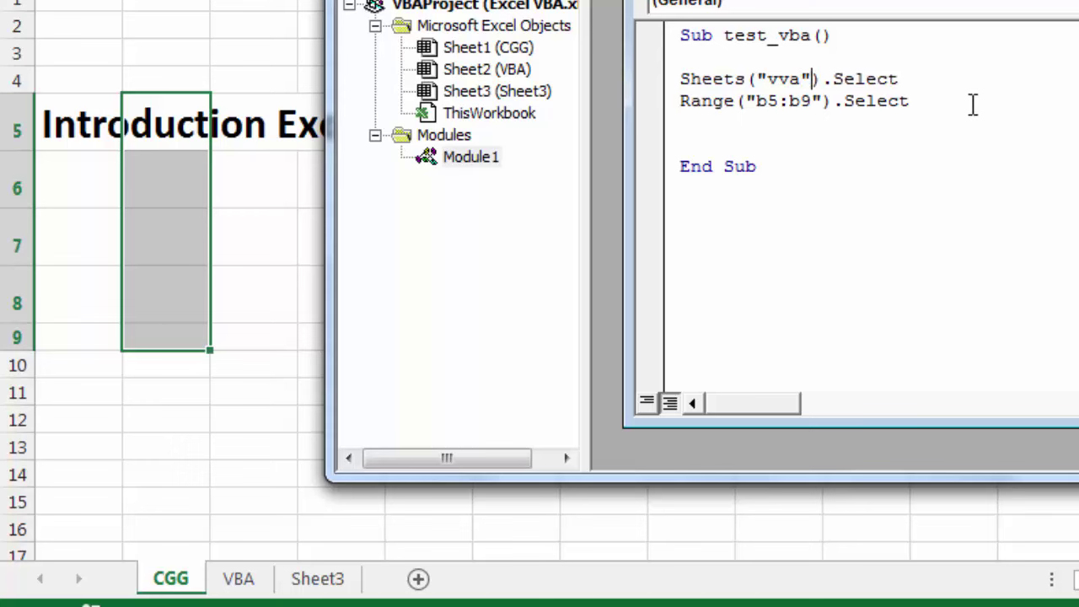
left_click(927, 52)
key("F8")
key("F8")
key("F8")
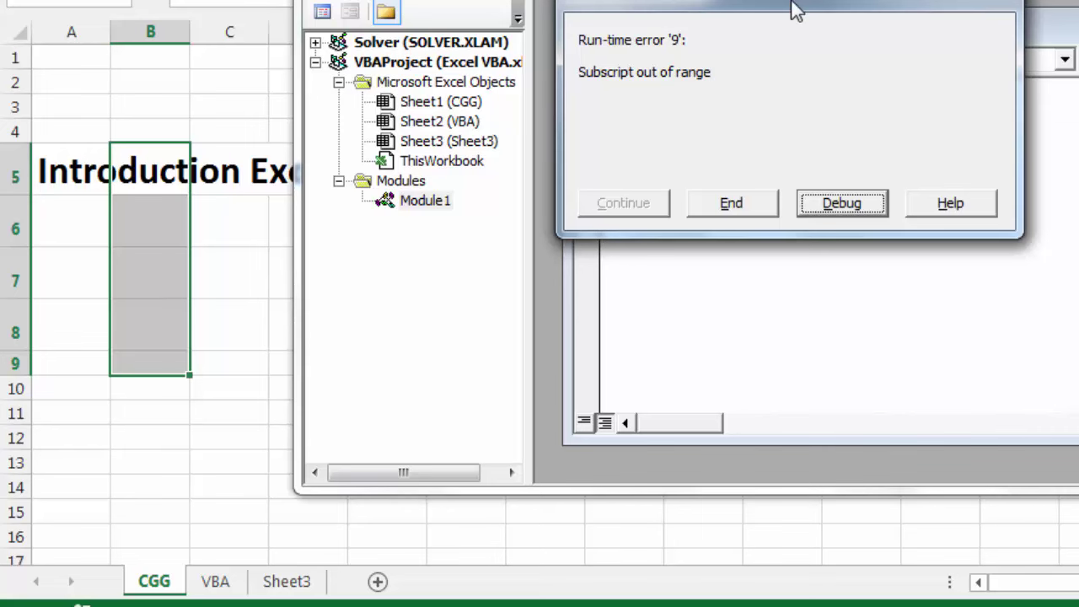
- End the errored run and correct the sheet name from "vva" to "vba"
left_click_drag(795, 8, 969, 61)
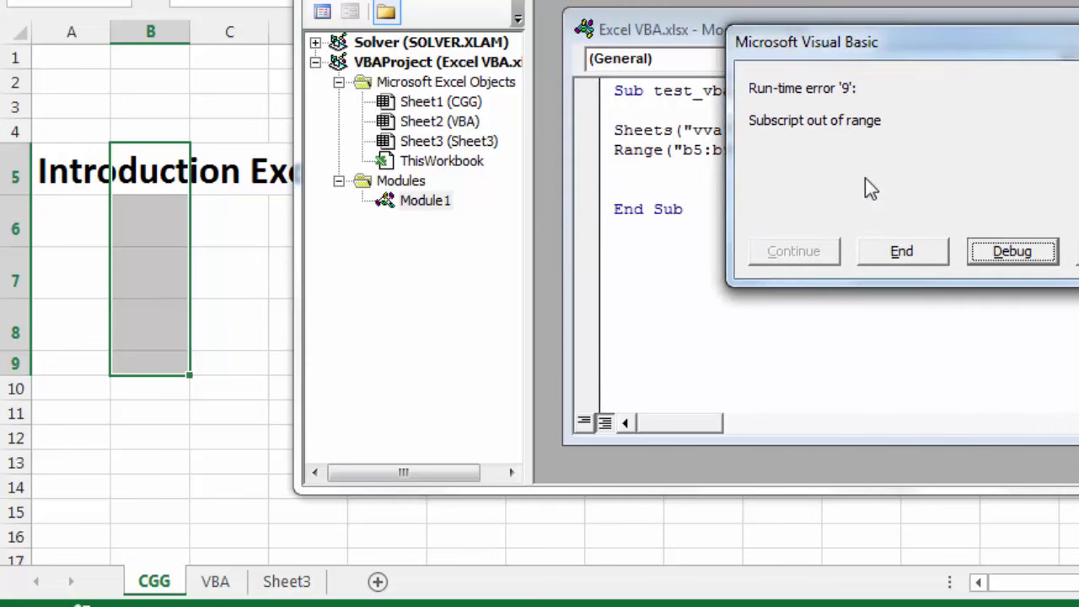
left_click(936, 275)
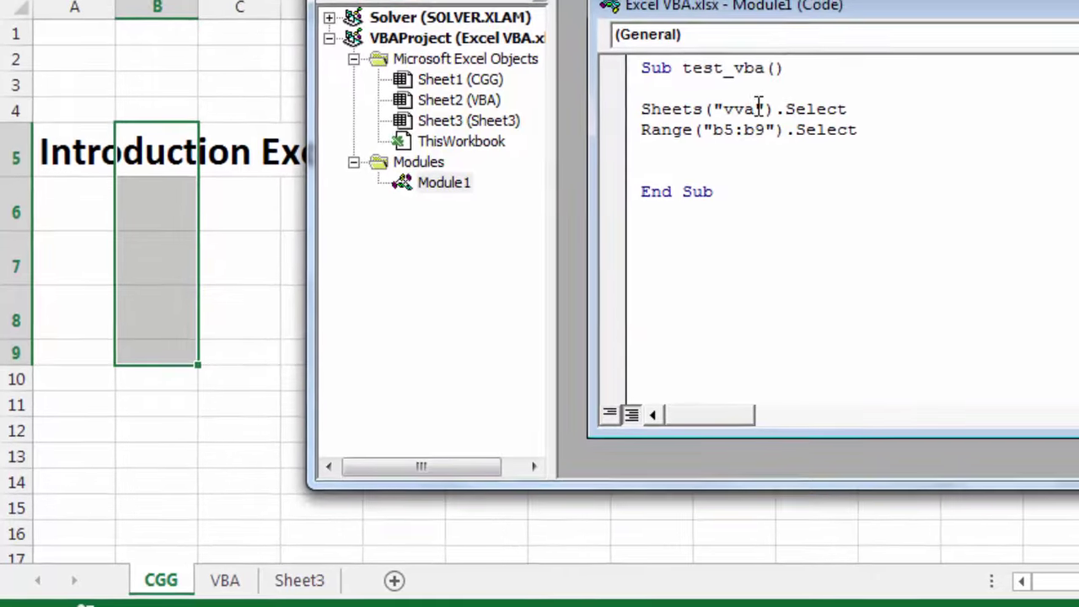
double_click(779, 91)
type("vba")
left_click(934, 93)
- Move the VBA sheet tab after Sheet3, select CGG, and return to the code editor
key("alt+F11")
left_click(229, 322)
mouse_move(230, 581)
left_mouse_down()
mouse_move(349, 552)
mouse_move(351, 578)
left_mouse_up()
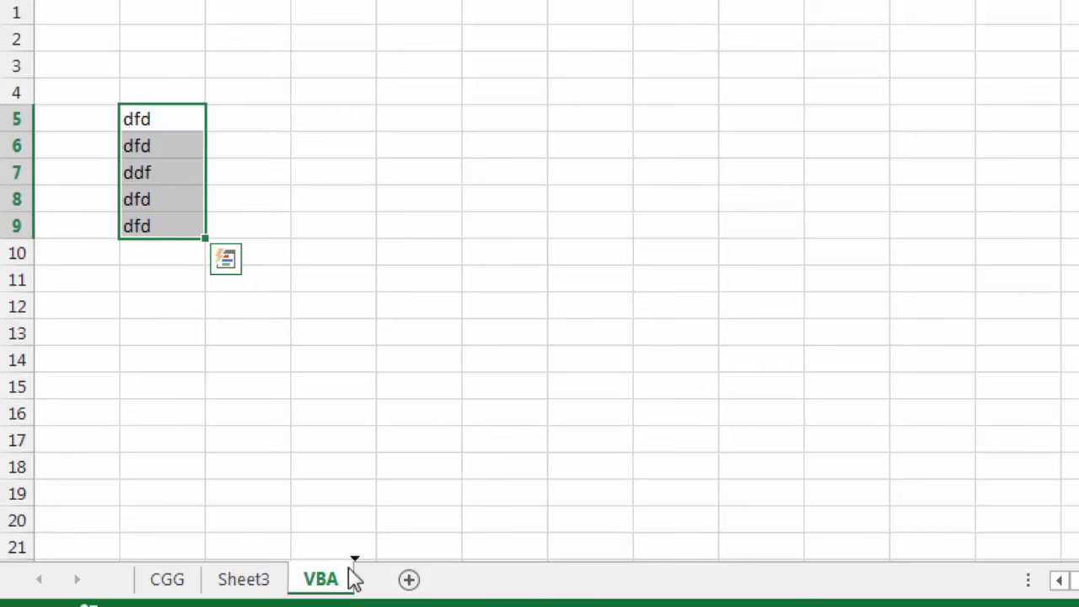
left_click(183, 581)
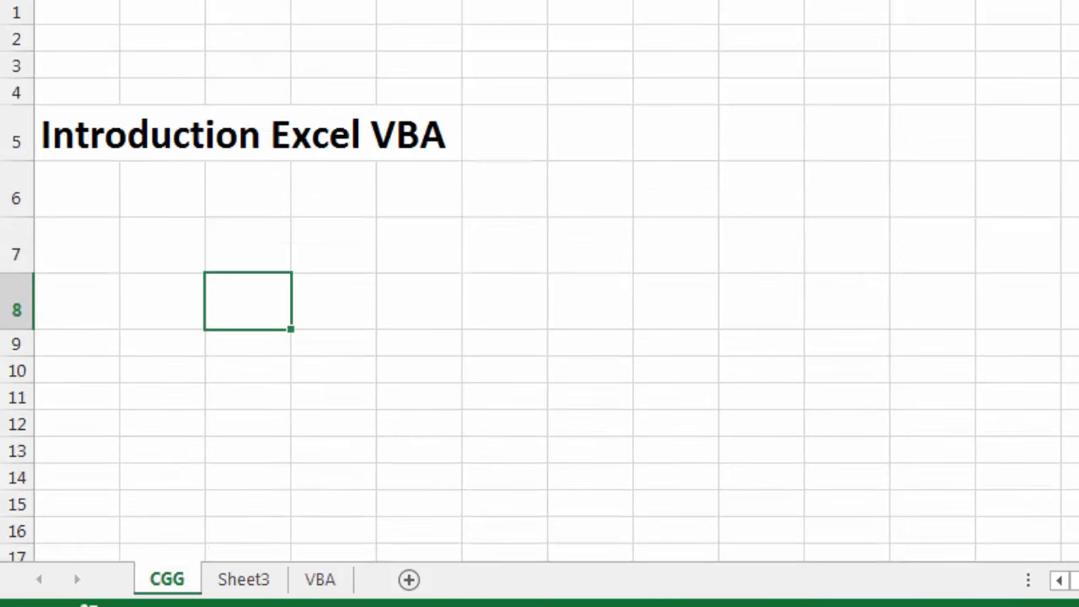
left_click(765, 561)
- Step through test_vba with F8 so the vba sheet opens with B5:B9 selected
left_click(850, 63)
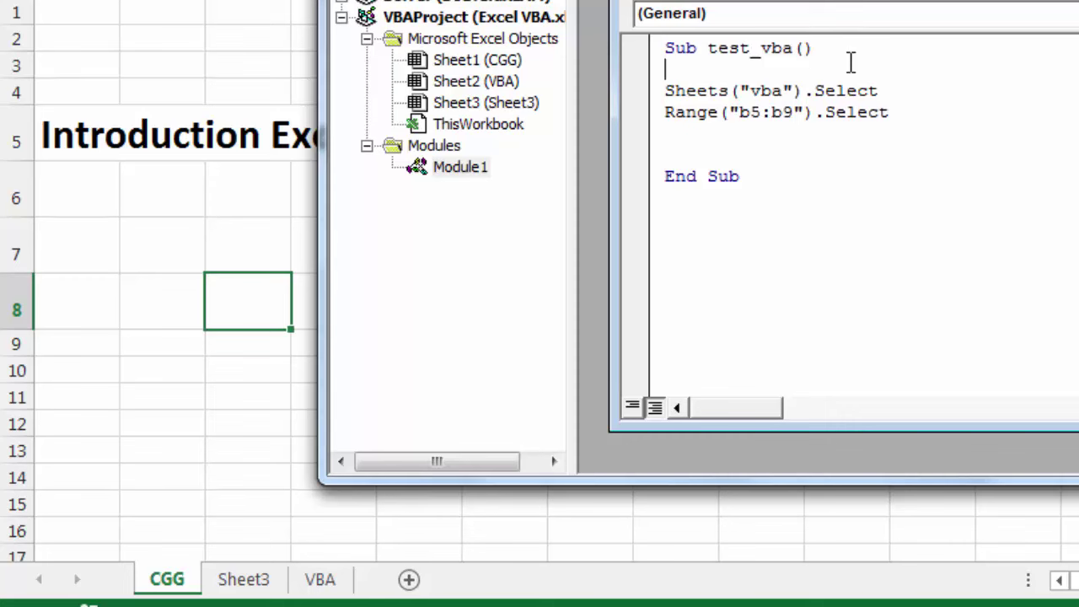
key("F8")
key("F8")
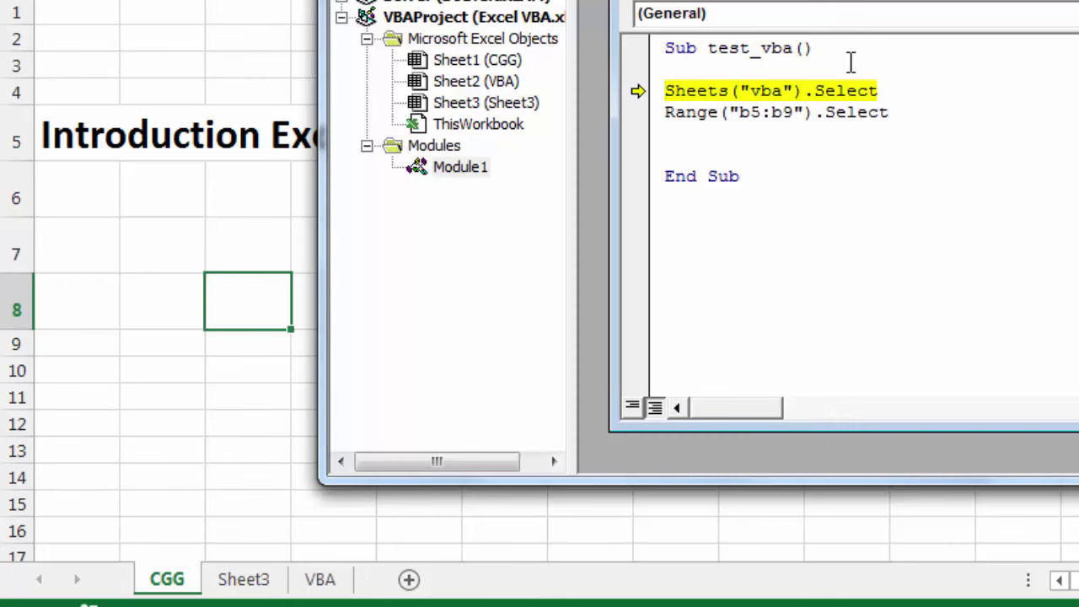
key("F8")
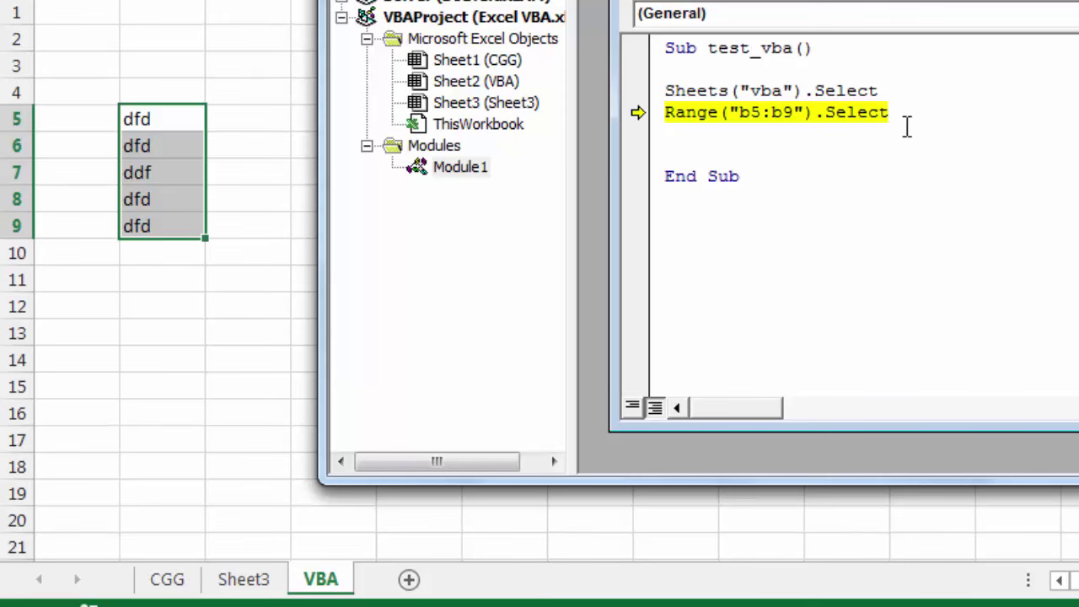
key("F8")
key("F8")
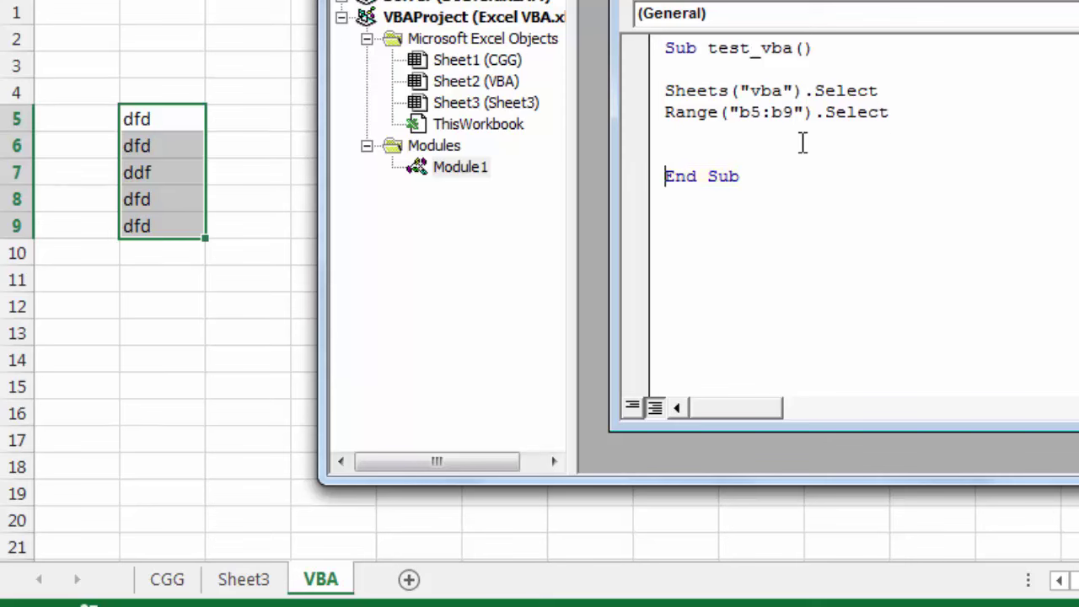
- Start a new line under Range("b5:b9").Select reading cells(
left_click(761, 133)
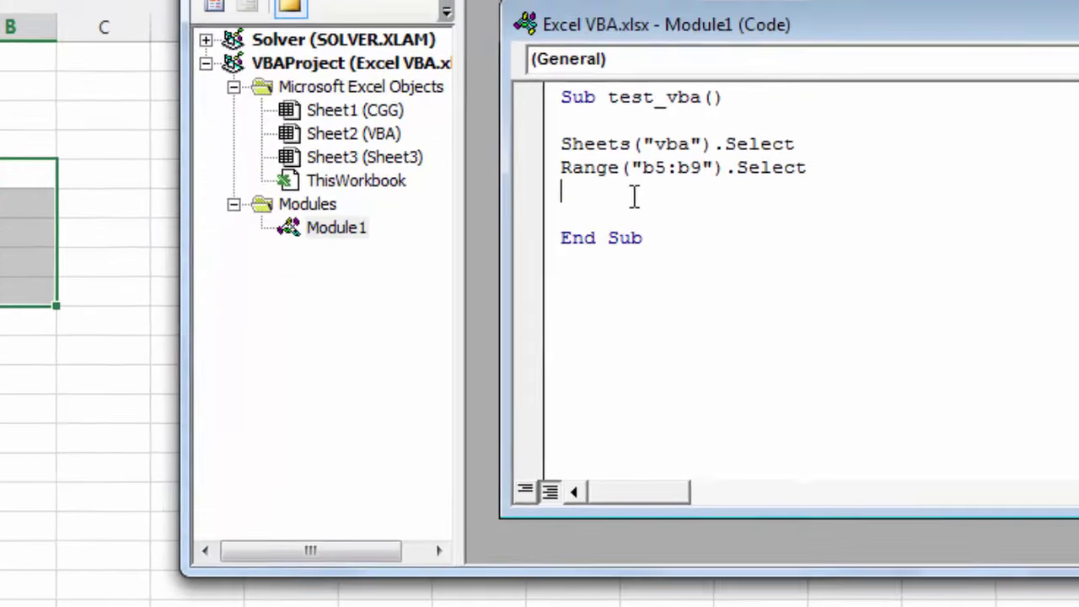
type("ce")
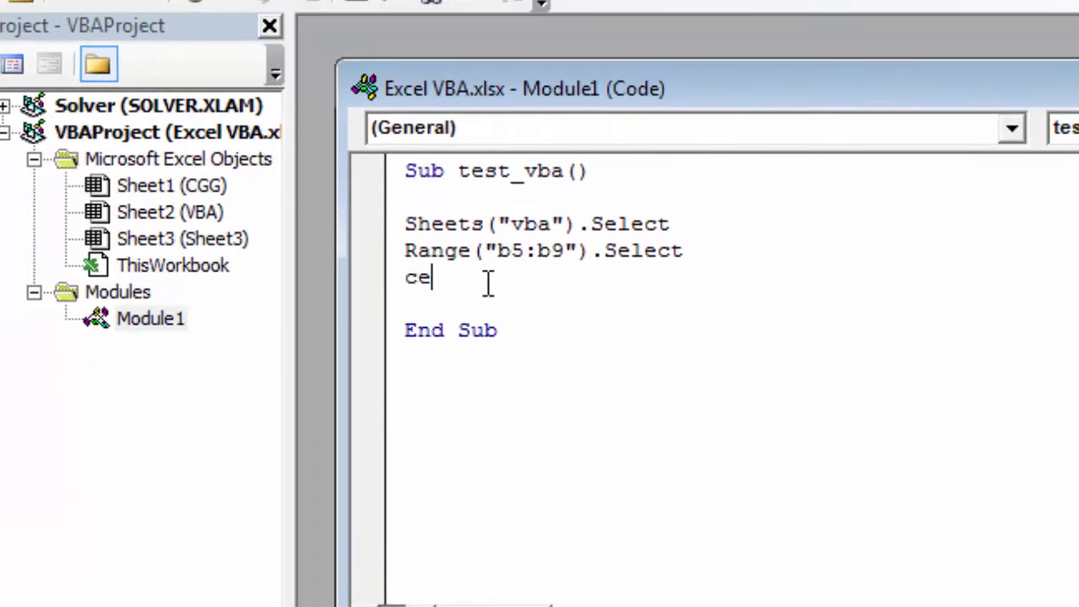
type("lls(")
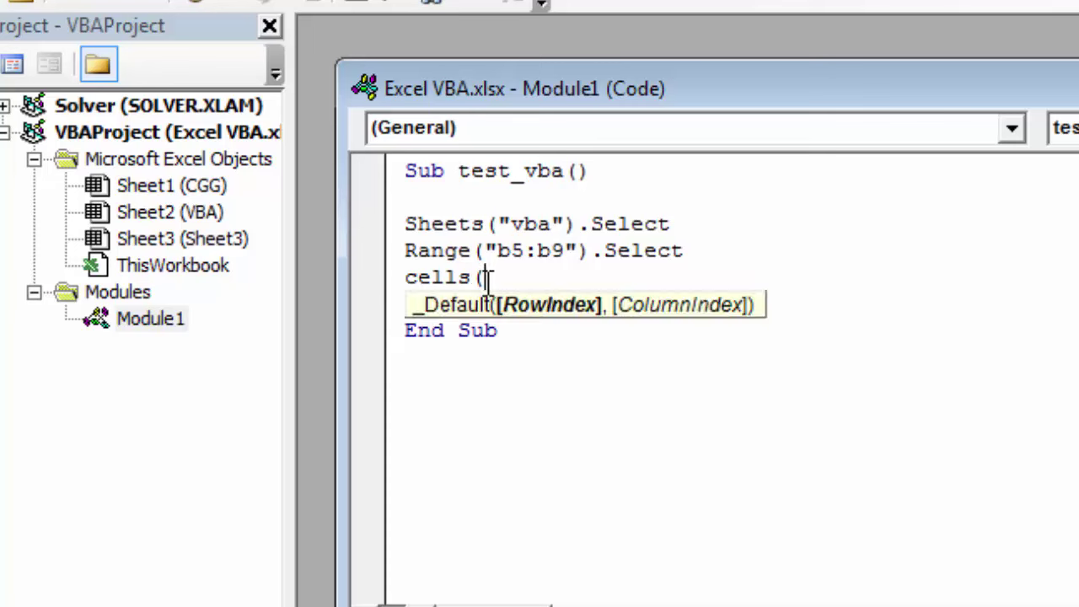